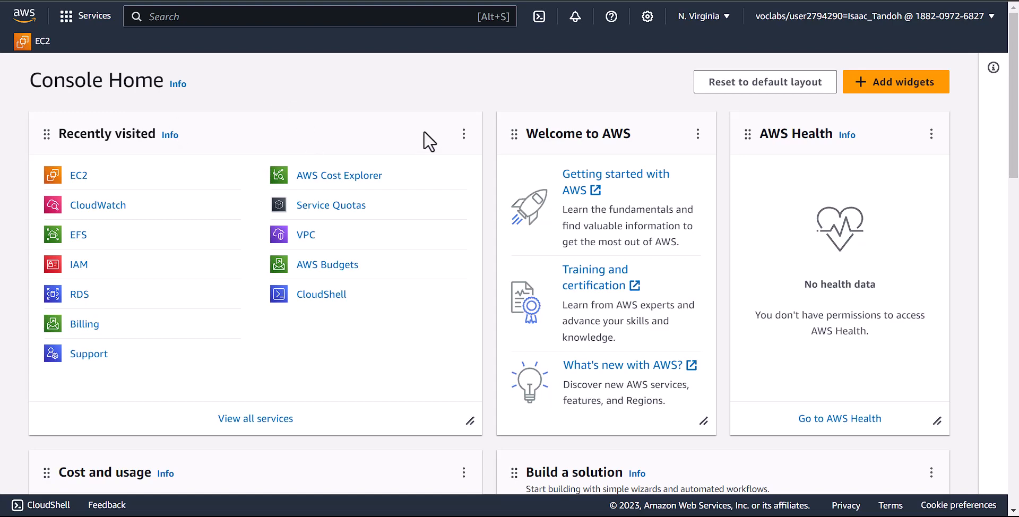
# Open the list of security groups in the EC2 service.
pyautogui.click(79, 177)
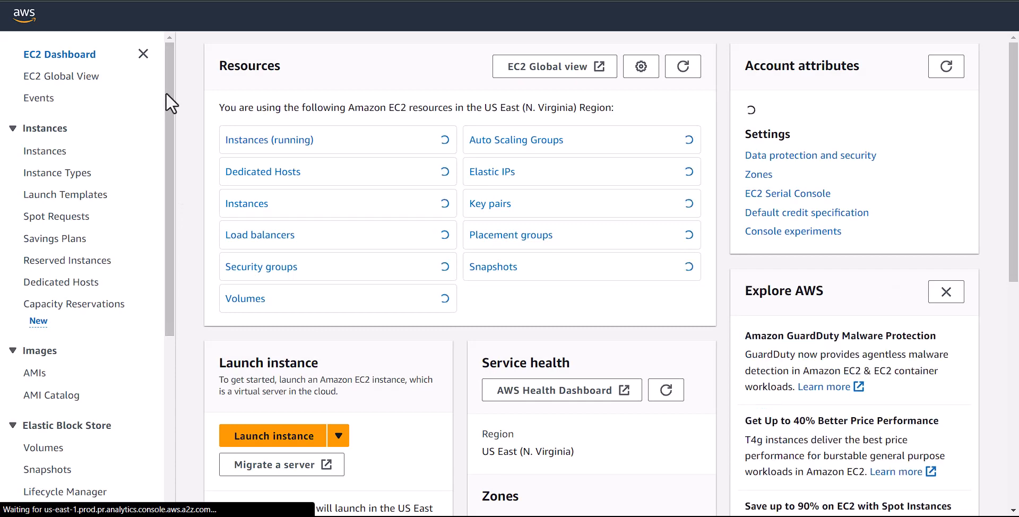
pyautogui.moveTo(166, 103); pyautogui.dragTo(166, 289)
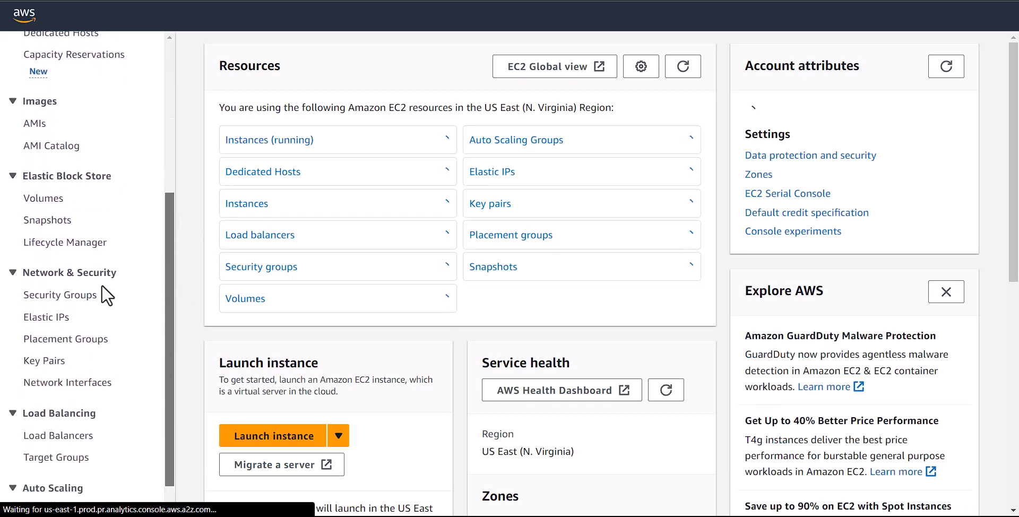
pyautogui.click(64, 297)
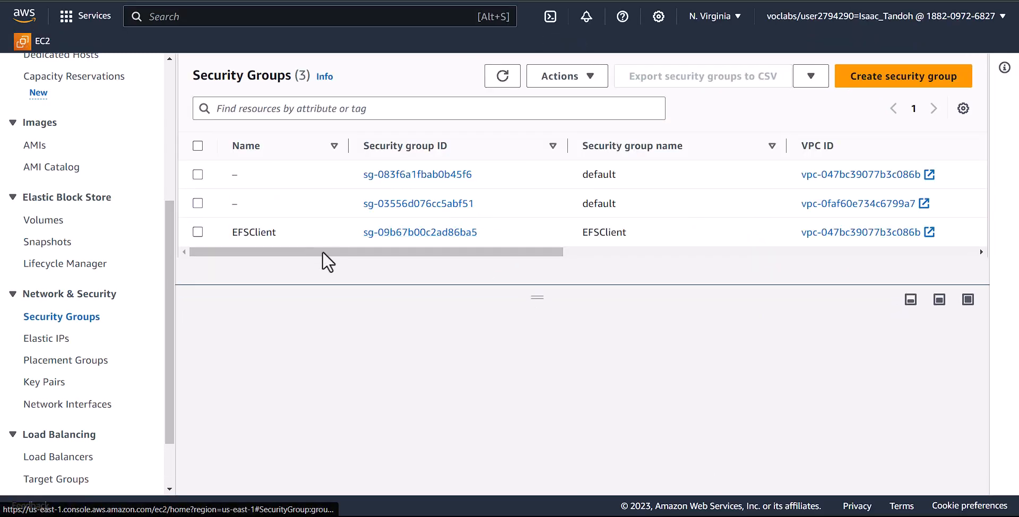
# Select the EFSClient security group and examine its inbound rules, including type, protocol, port range and source.
pyautogui.click(198, 231)
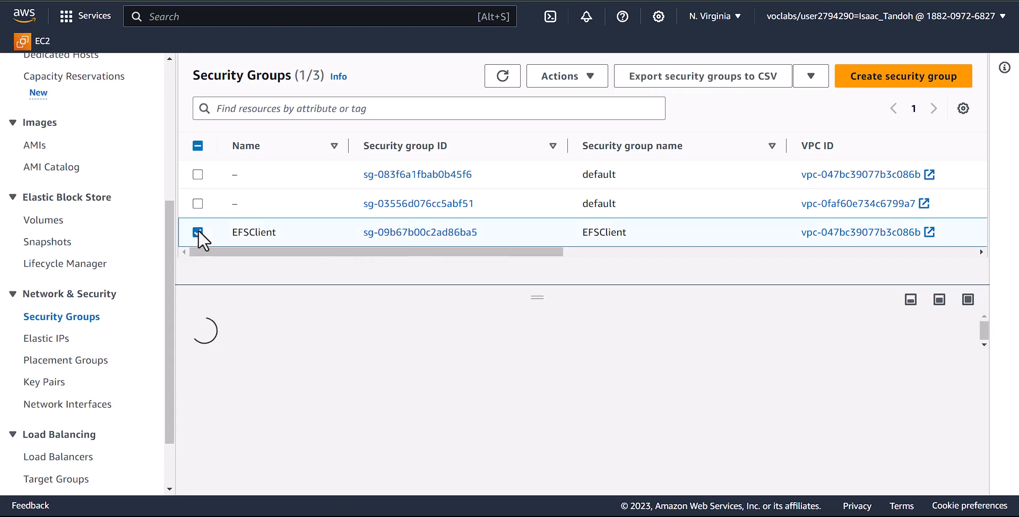
pyautogui.scroll(-2, 573, 374)
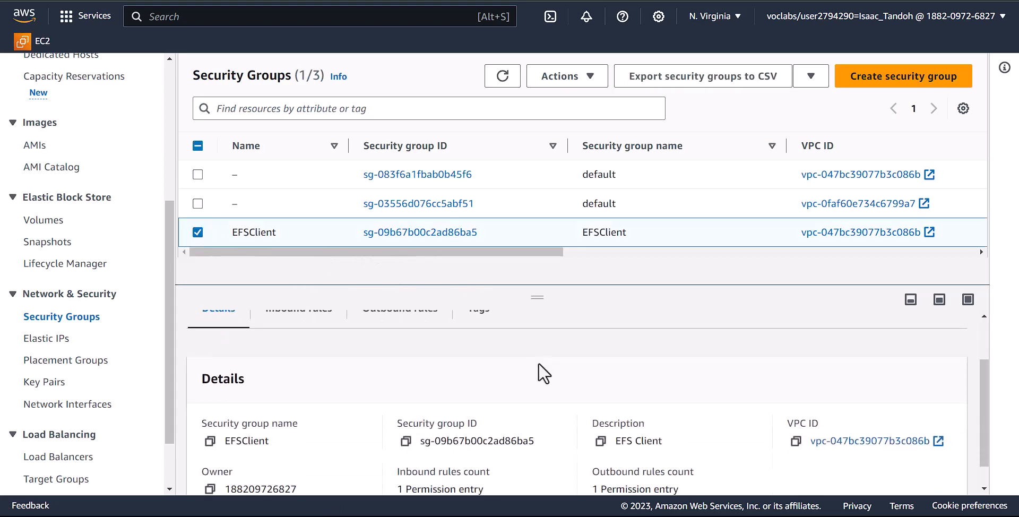
pyautogui.moveTo(538, 297); pyautogui.dragTo(541, 210)
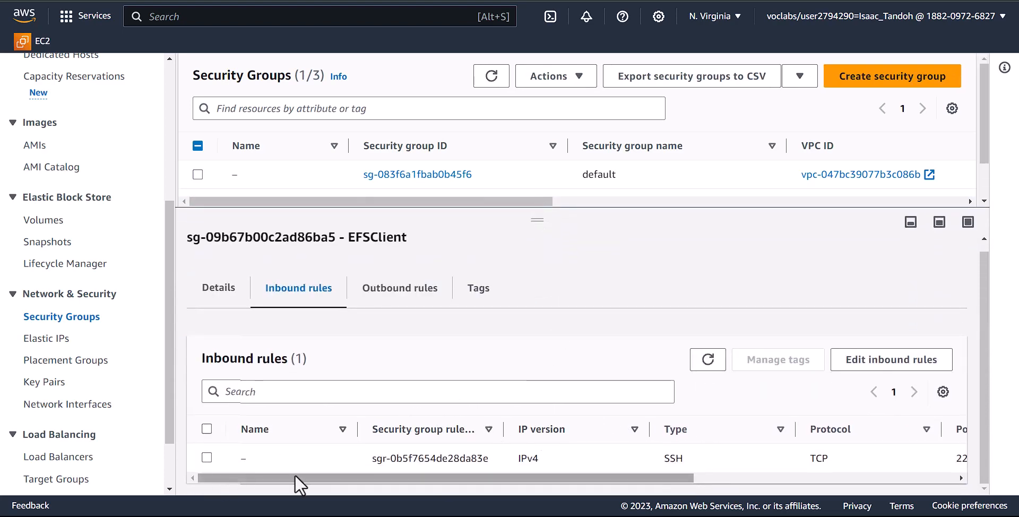
pyautogui.moveTo(424, 476); pyautogui.dragTo(666, 487)
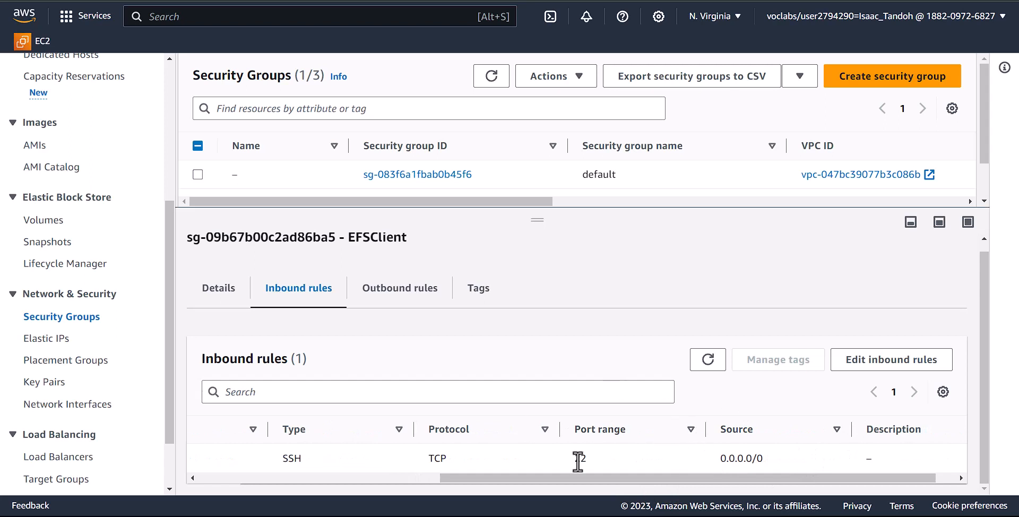
pyautogui.moveTo(577, 480); pyautogui.dragTo(296, 478)
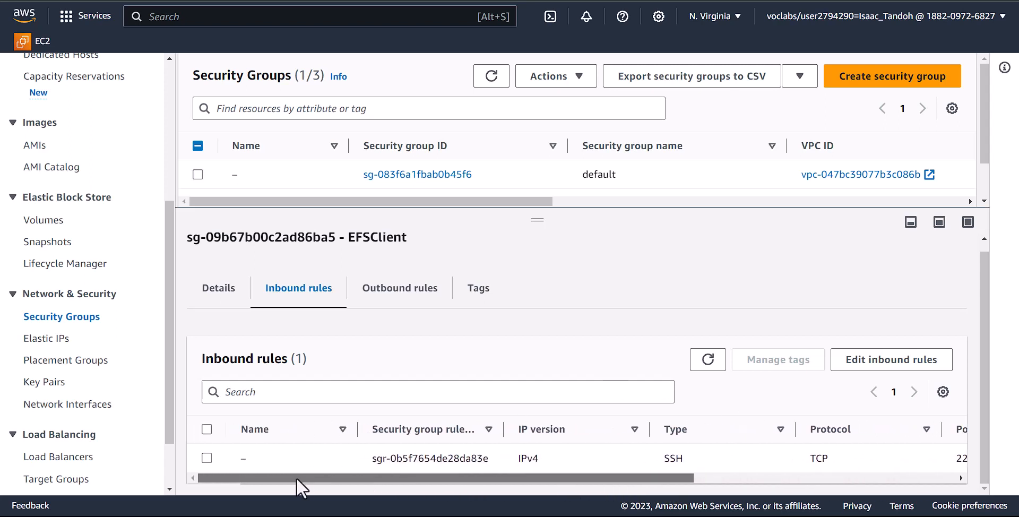
# Examine the EFSClient security group's outbound rules, including traffic type, port range and destination.
pyautogui.click(399, 291)
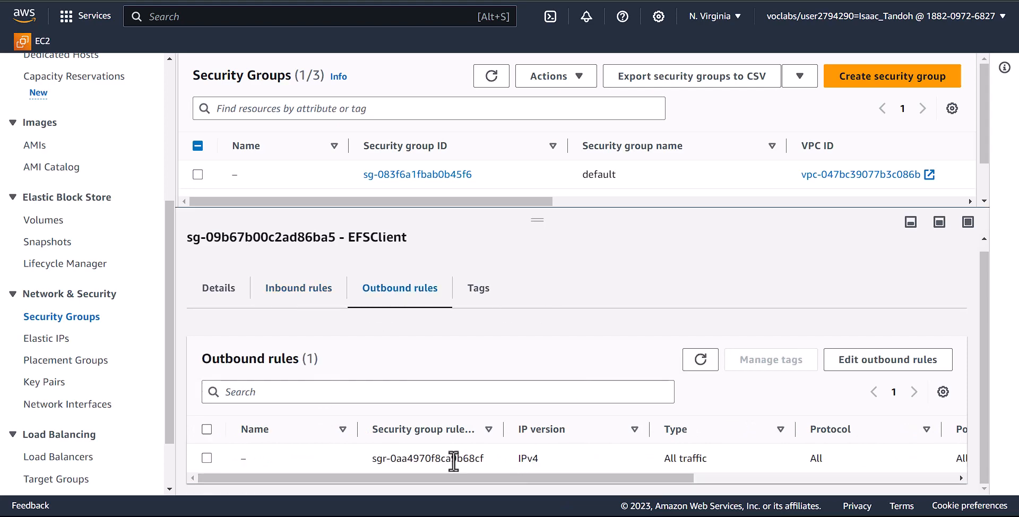
pyautogui.moveTo(416, 476); pyautogui.dragTo(681, 475)
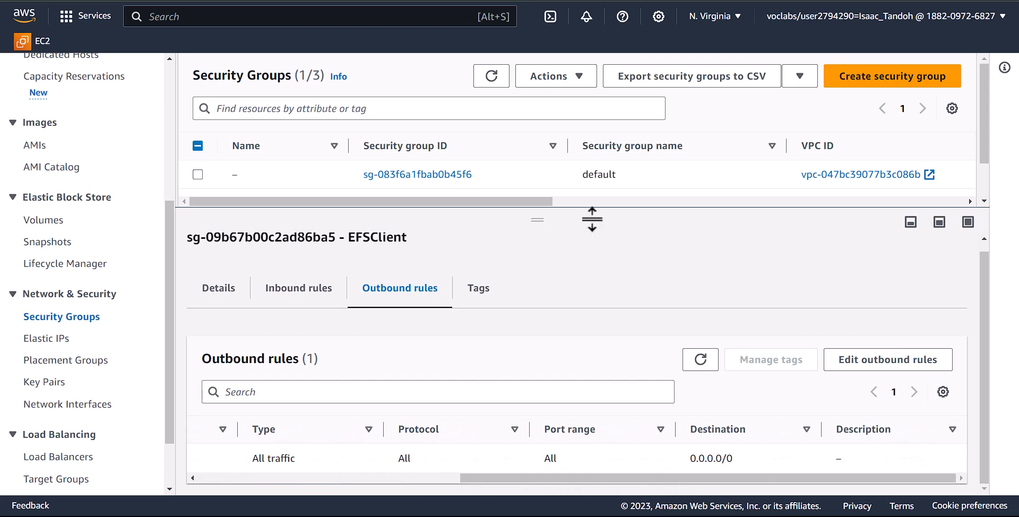
pyautogui.moveTo(546, 214); pyautogui.dragTo(538, 304)
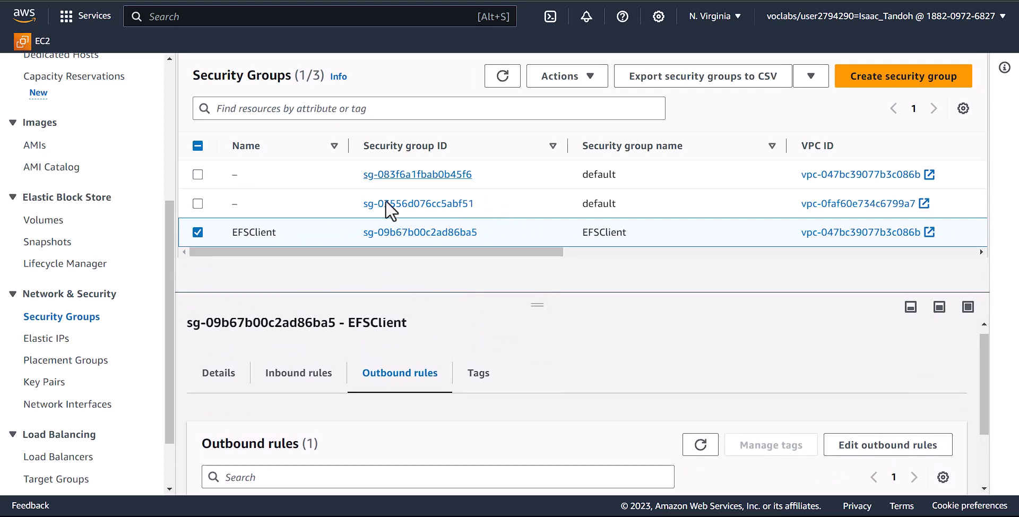
# Copy the EFSClient security group ID into the Flexible IO document in Google Docs, then return to the AWS console.
pyautogui.moveTo(498, 231); pyautogui.dragTo(373, 247)
pyautogui.hotkey('ctrl', 'c')
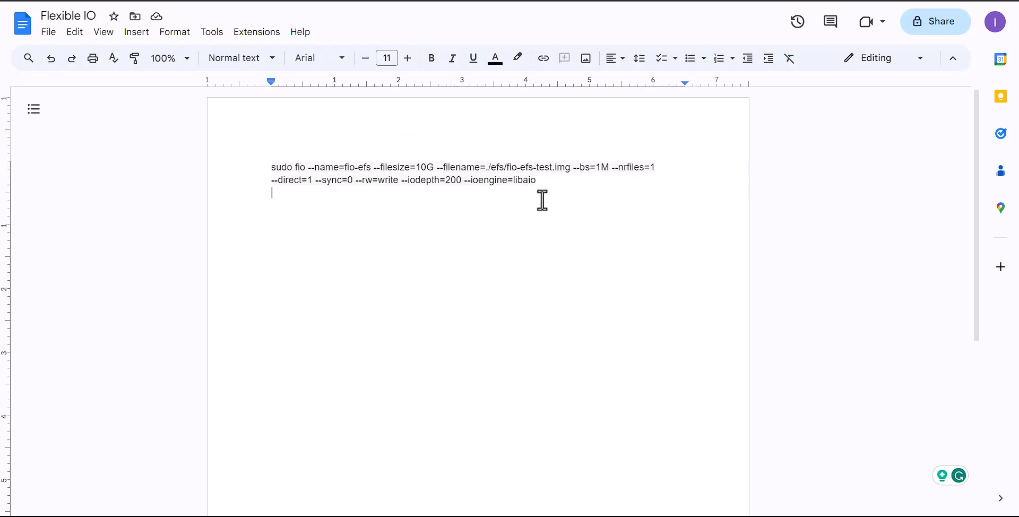
pyautogui.press('Return')
pyautogui.hotkey('ctrl', 'v')
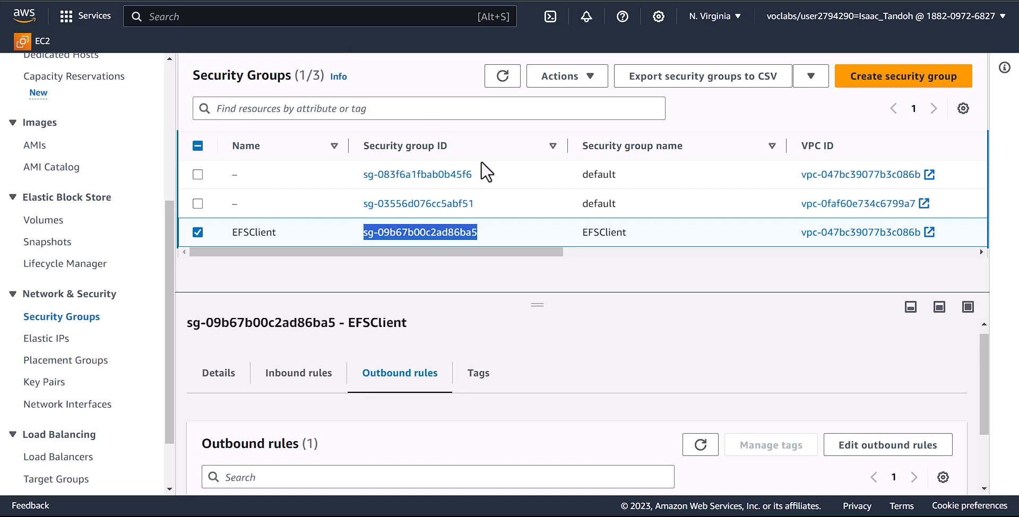
pyautogui.click(571, 270)
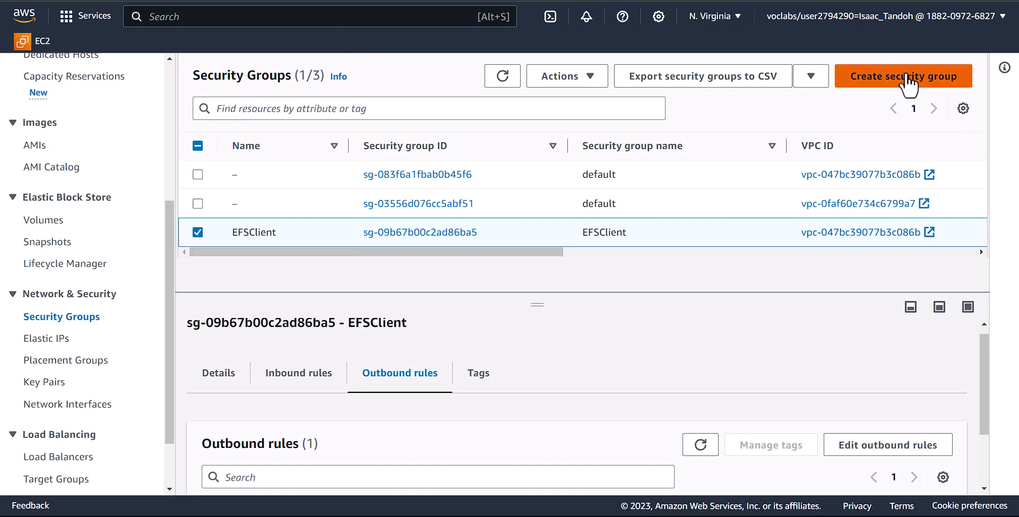
# Start a new security group and name it EFS Mount Target.
pyautogui.click(935, 76)
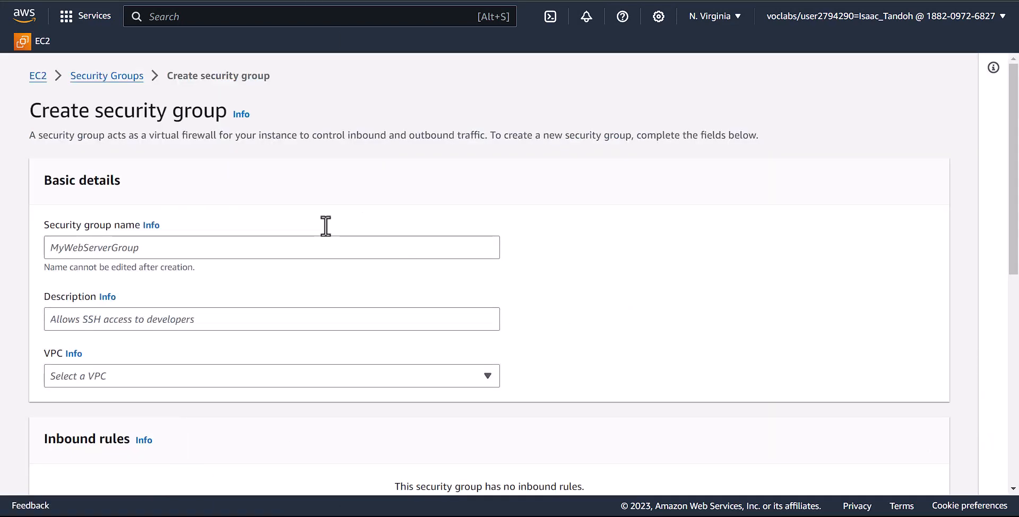
pyautogui.click(247, 250)
pyautogui.write('EF')
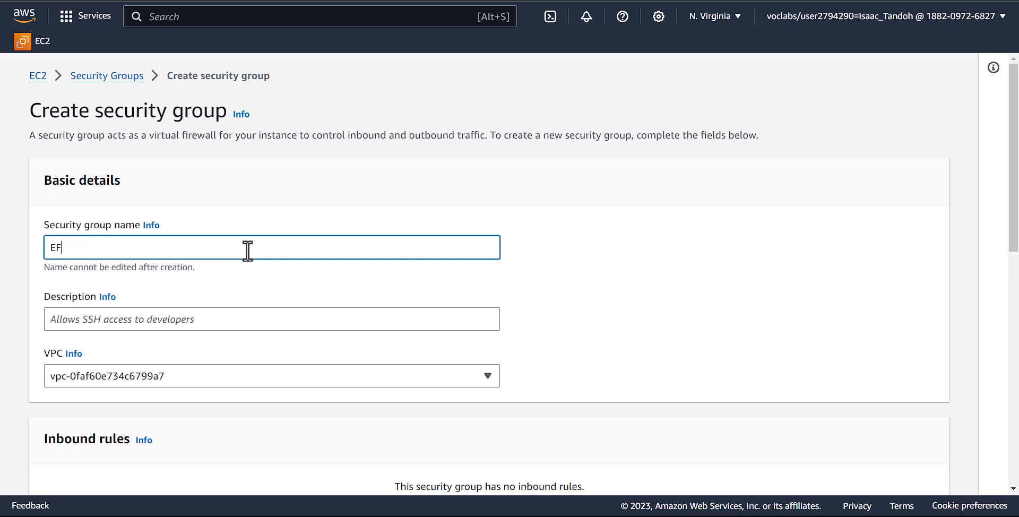
pyautogui.write('S Mount Targert')
# Enter "Inbound NFS access from EFS Clients" as the new security group's description.
pyautogui.click(178, 323)
pyautogui.write('Inbound')
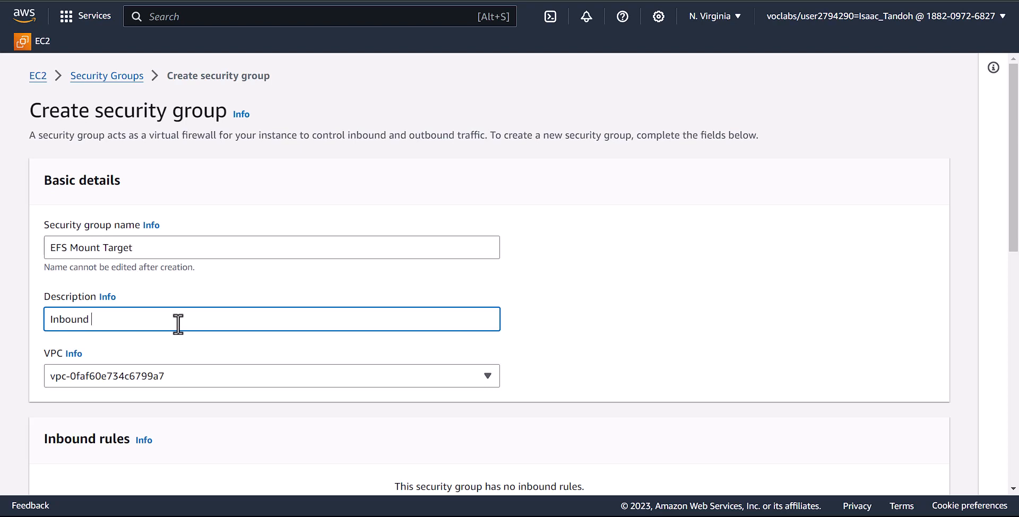
pyautogui.write(' Tera')
pyautogui.press('BackSpace')
pyautogui.press('BackSpace')
pyautogui.press('BackSpace')
pyautogui.write('NFS access from EFS Clint')
pyautogui.press('BackSpace')
pyautogui.press('BackSpace')
pyautogui.write('ents')
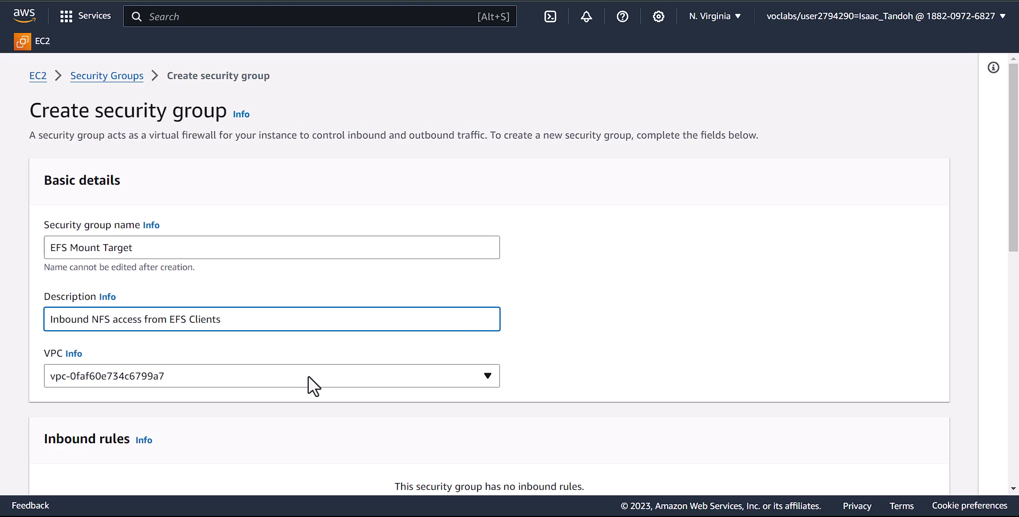
# Add an inbound rule to the new security group and set its type to NFS.
pyautogui.scroll(-4, 514, 387)
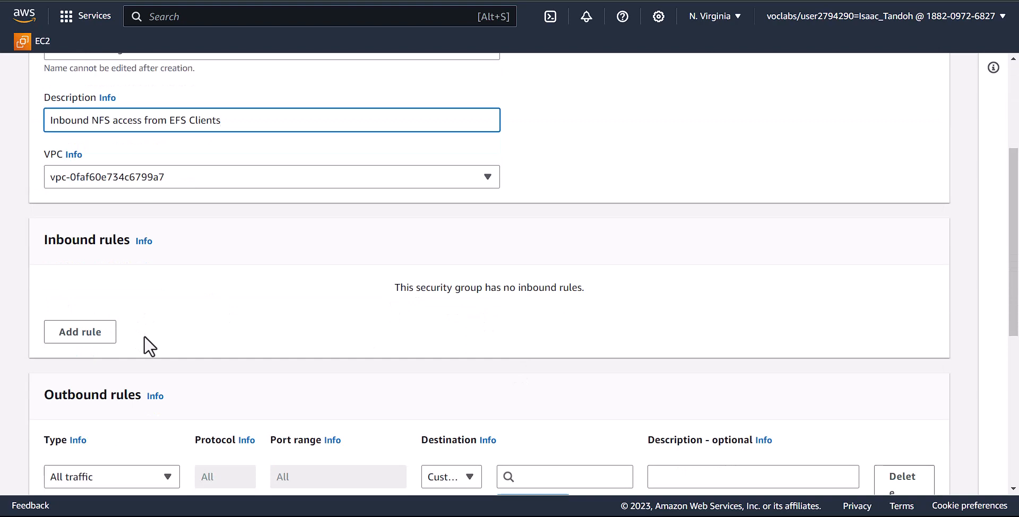
pyautogui.scroll(3, 156, 318)
pyautogui.scroll(-4, 156, 313)
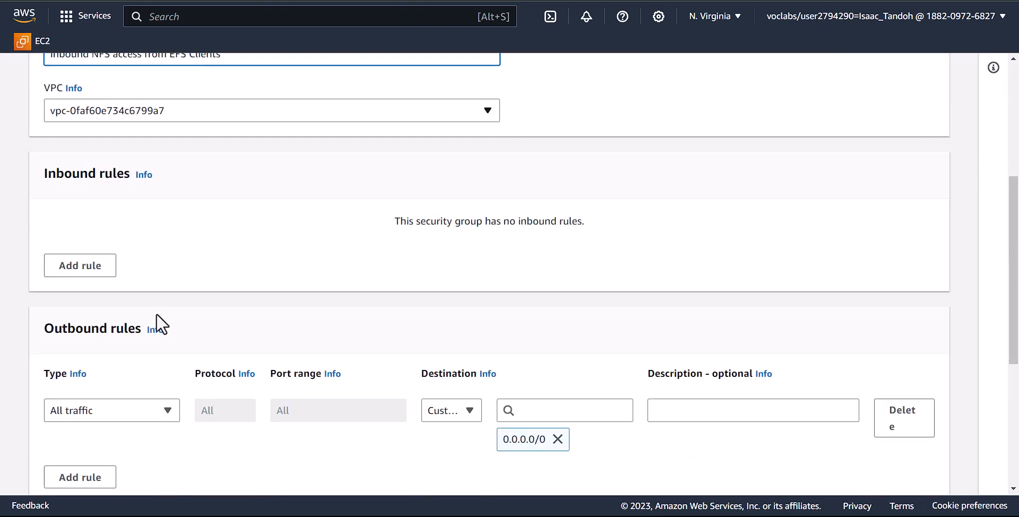
pyautogui.scroll(3, 177, 313)
pyautogui.scroll(2, 181, 318)
pyautogui.scroll(-4, 182, 325)
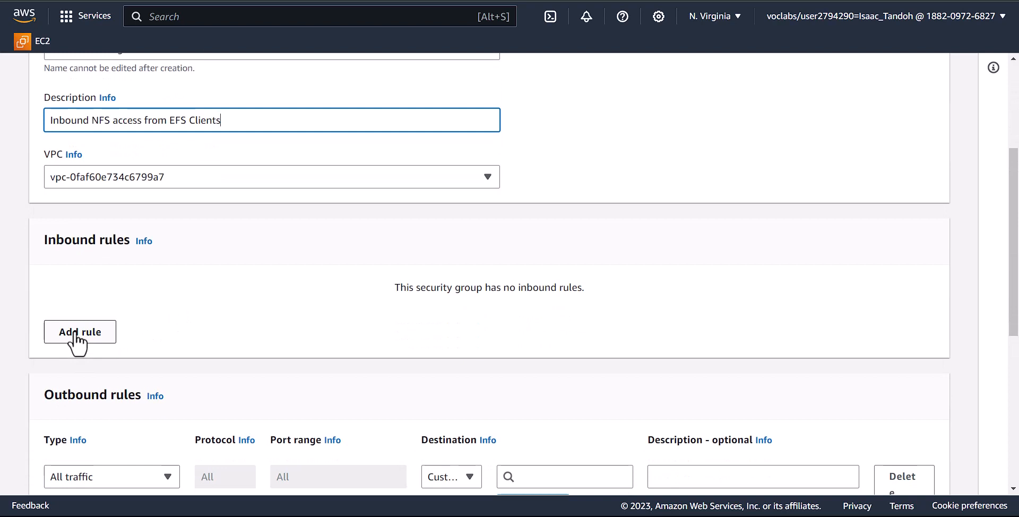
pyautogui.click(74, 333)
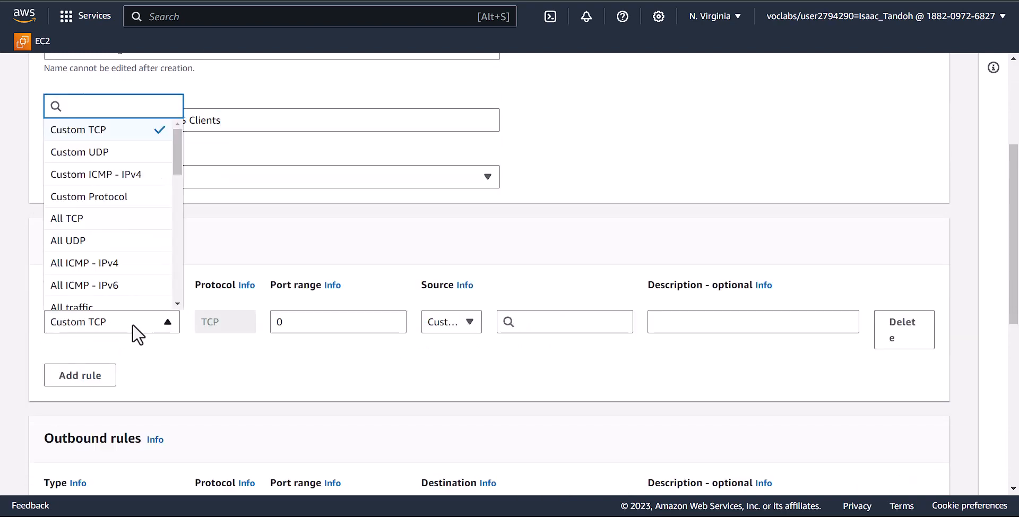
pyautogui.write('nfs')
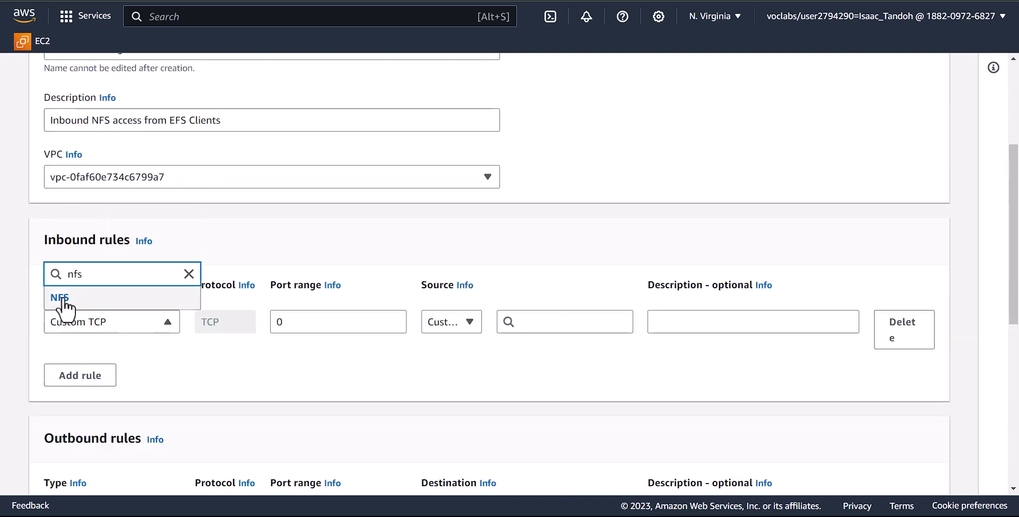
pyautogui.click(60, 298)
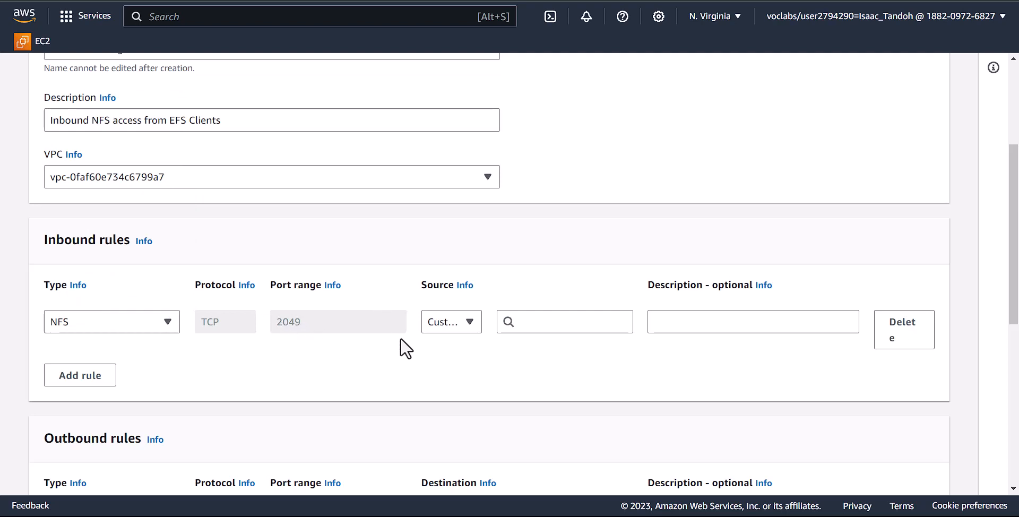
pyautogui.click(576, 332)
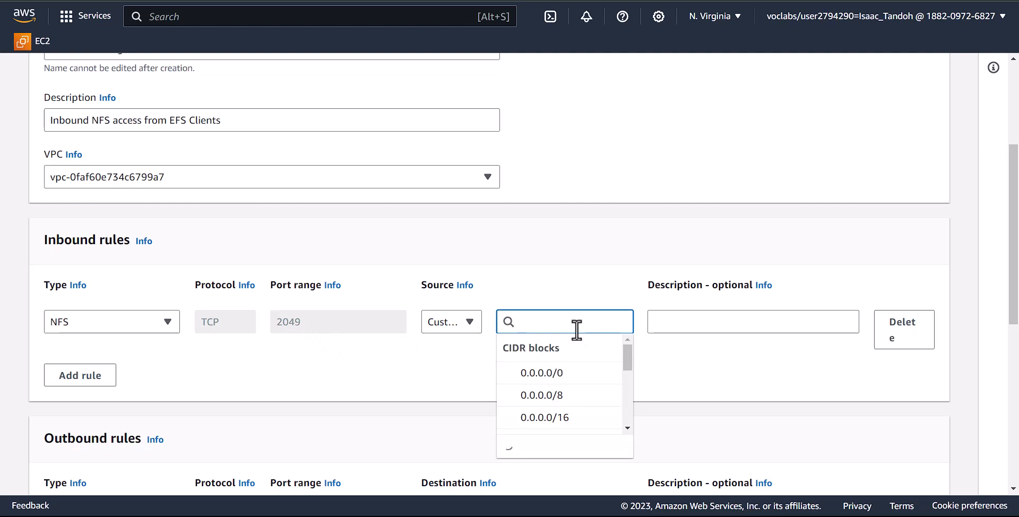
pyautogui.hotkey('ctrl', 'v')
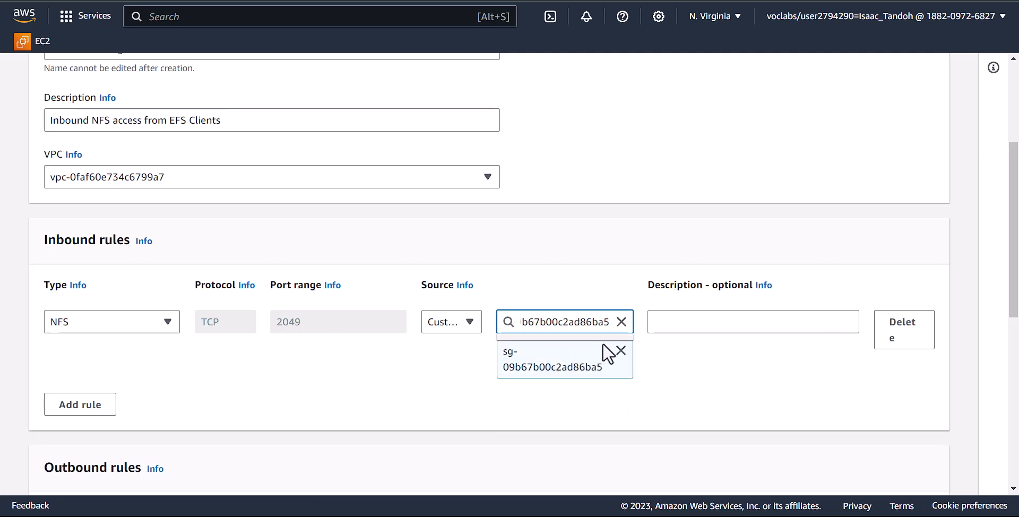
pyautogui.click(622, 323)
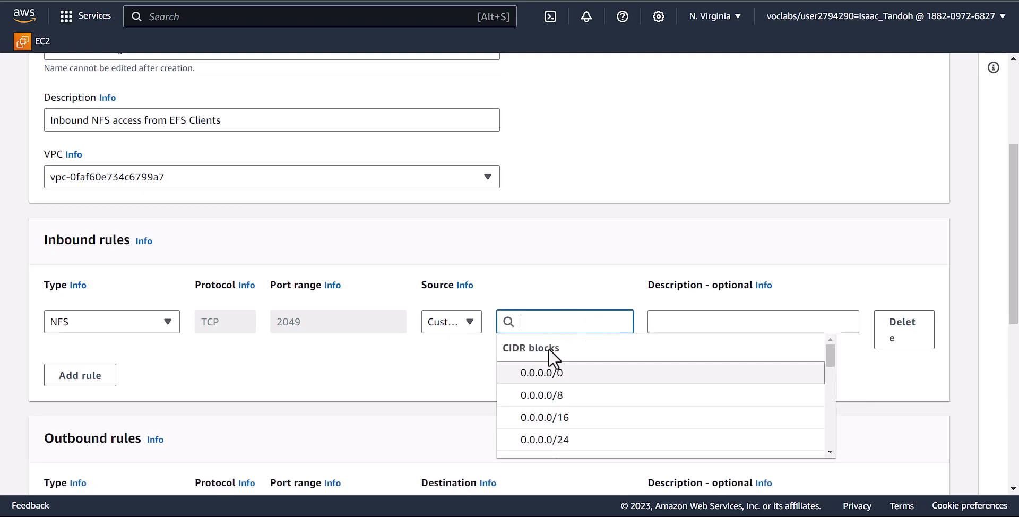
# Look through the available sources and set the NFS inbound rule's custom source to the EFSClient group, sg-09b67b00c2ad86ba5.
pyautogui.scroll(-3, 656, 419)
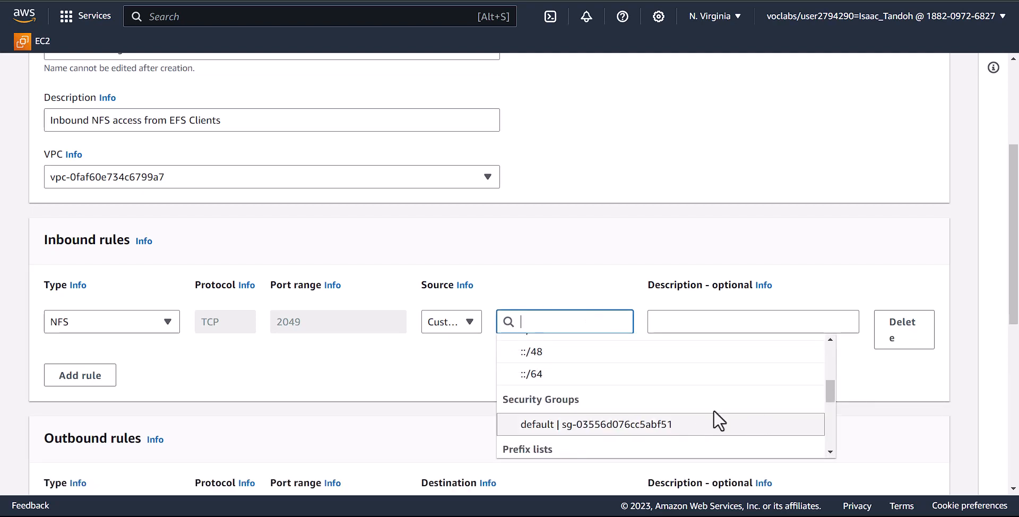
pyautogui.scroll(-1, 712, 410)
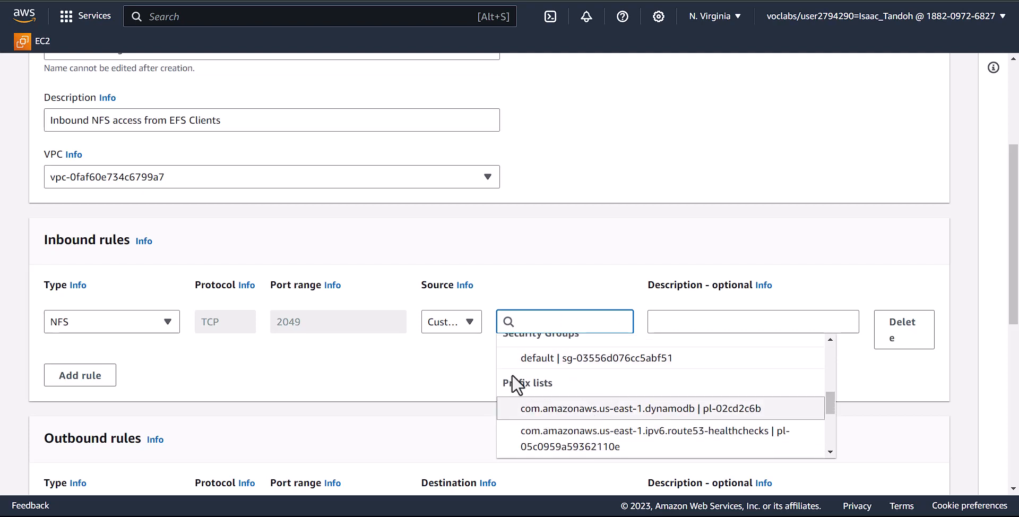
pyautogui.scroll(1, 626, 397)
pyautogui.scroll(-5, 664, 395)
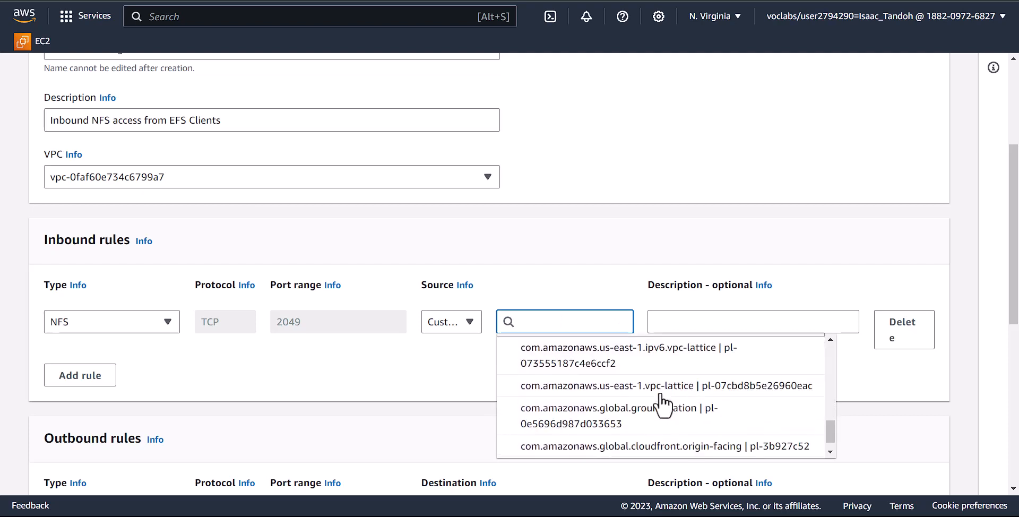
pyautogui.scroll(8, 661, 403)
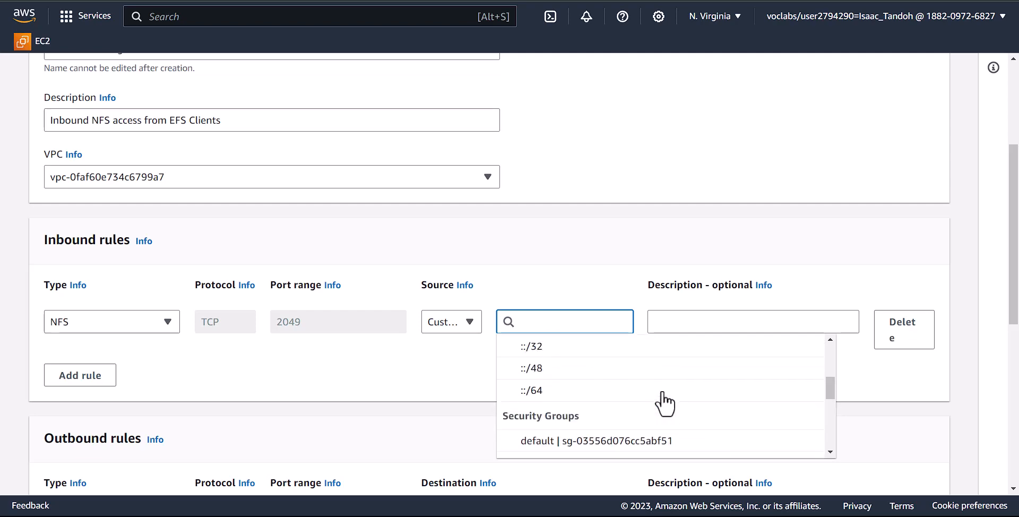
pyautogui.scroll(1, 591, 333)
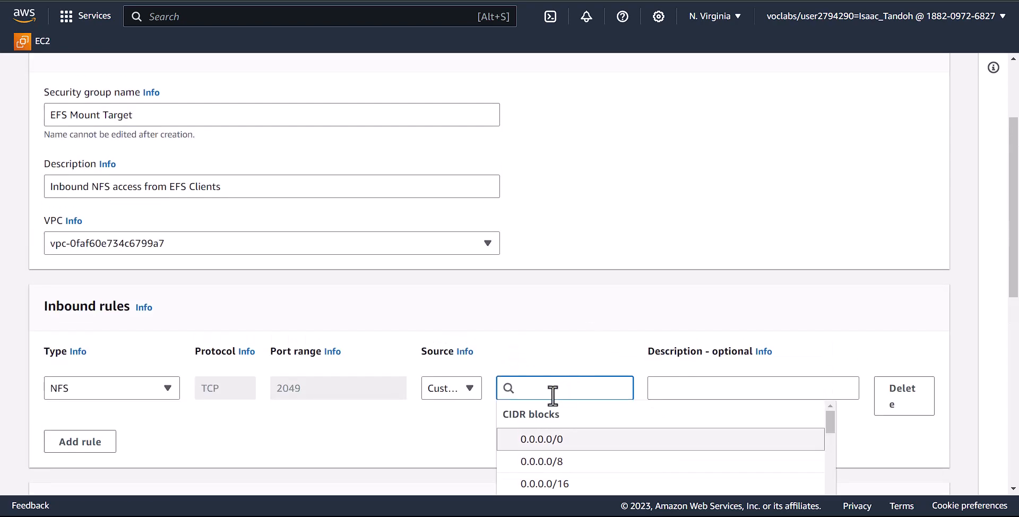
pyautogui.write('sg-09b67b00c2ad86ba5')
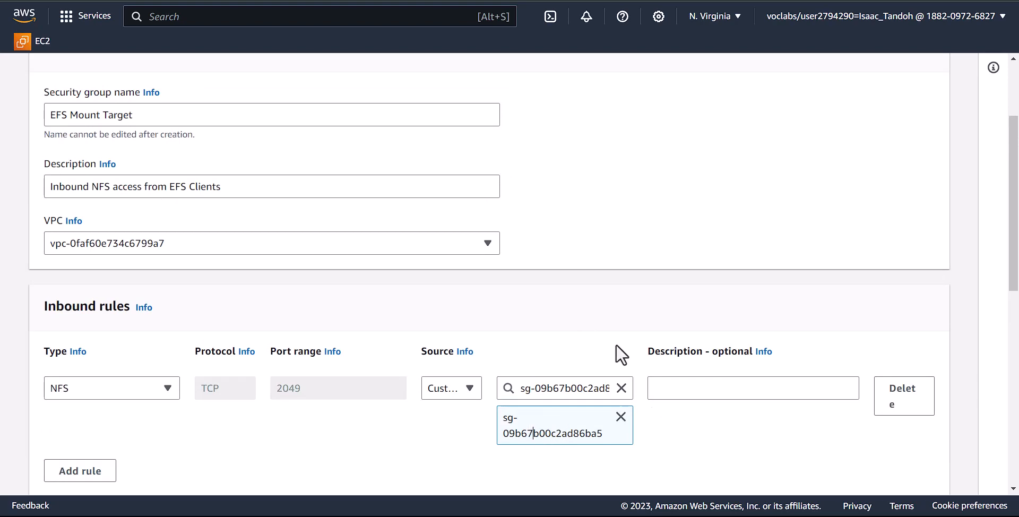
# Set the new EFS Mount Target security group's VPC to Lab VPC, vpc-047bc39077b3c086b.
pyautogui.scroll(-3, 571, 407)
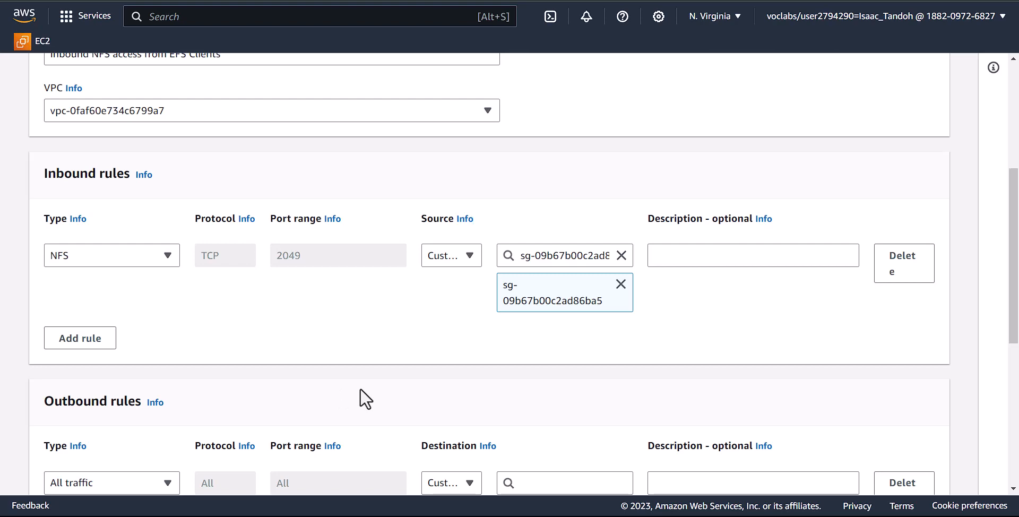
pyautogui.scroll(-5, 360, 388)
pyautogui.scroll(-2, 493, 345)
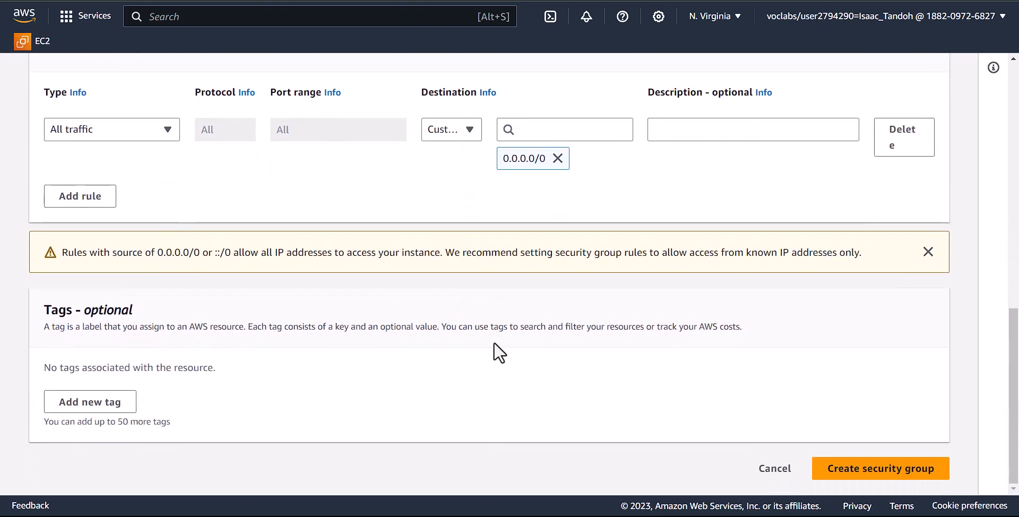
pyautogui.scroll(8, 509, 361)
pyautogui.scroll(-8, 503, 352)
pyautogui.scroll(10, 503, 356)
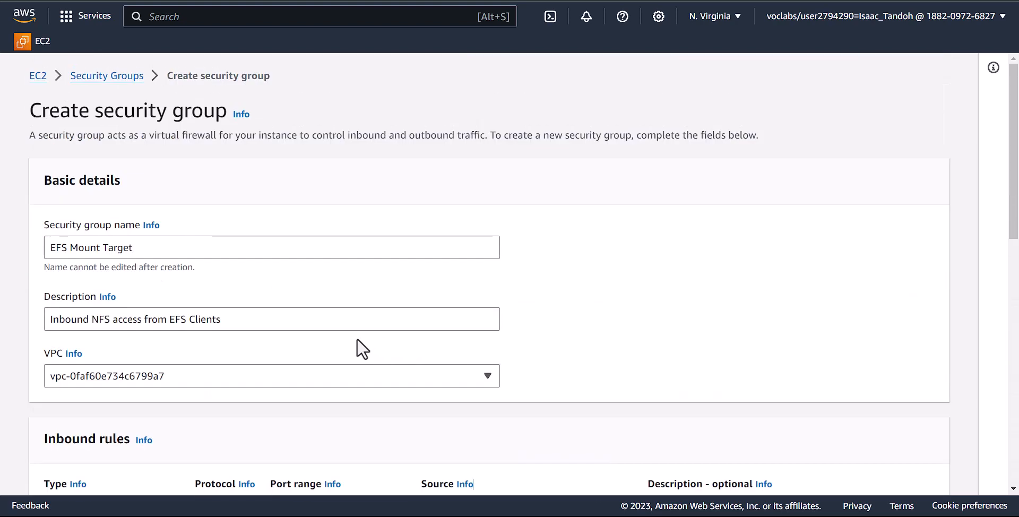
pyautogui.click(185, 380)
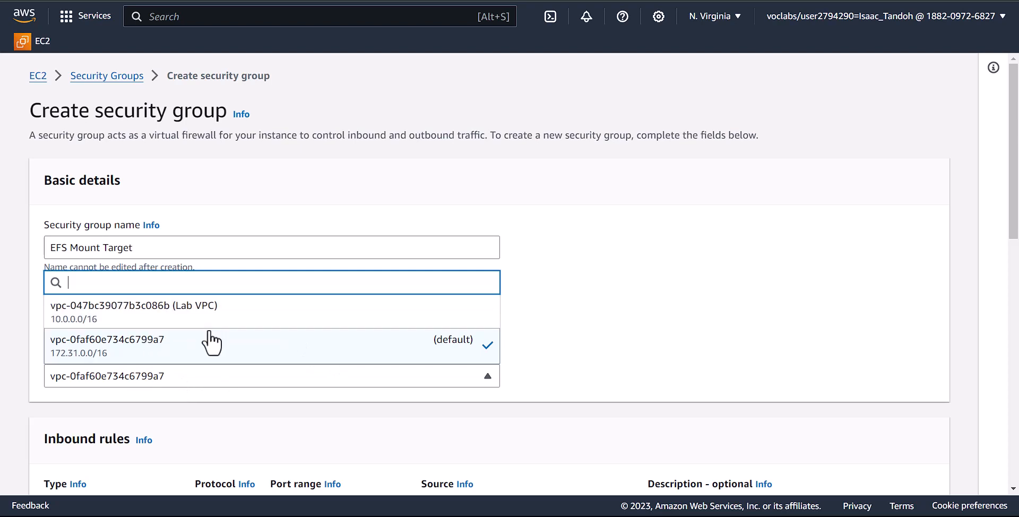
pyautogui.click(223, 317)
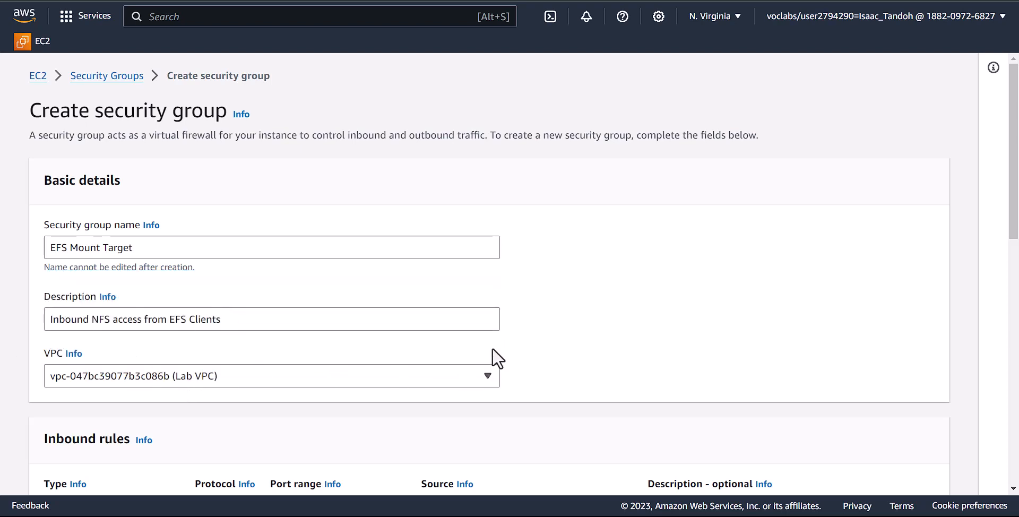
# Check the inbound and outbound rules of the EFS Mount Target security group and create the group.
pyautogui.scroll(-4, 491, 348)
pyautogui.scroll(-8, 642, 310)
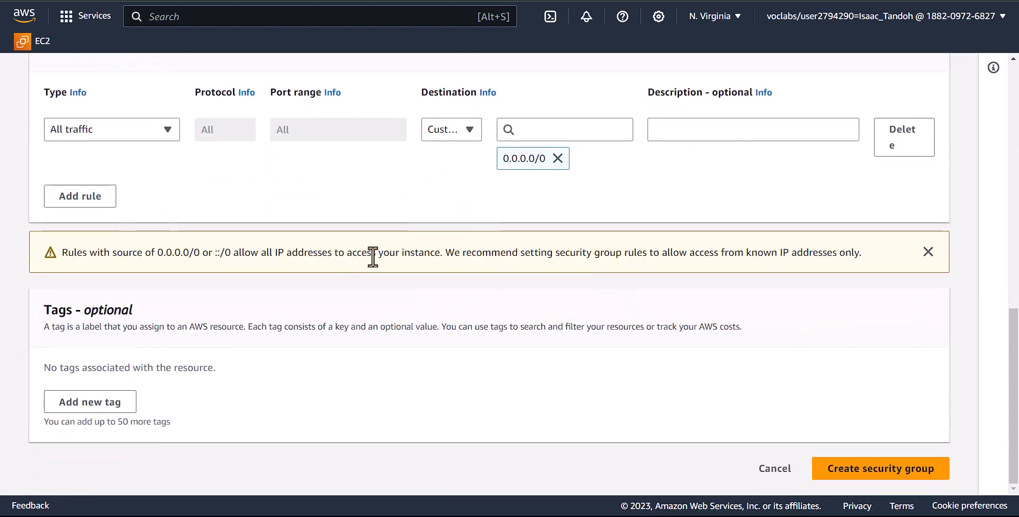
pyautogui.scroll(4, 711, 248)
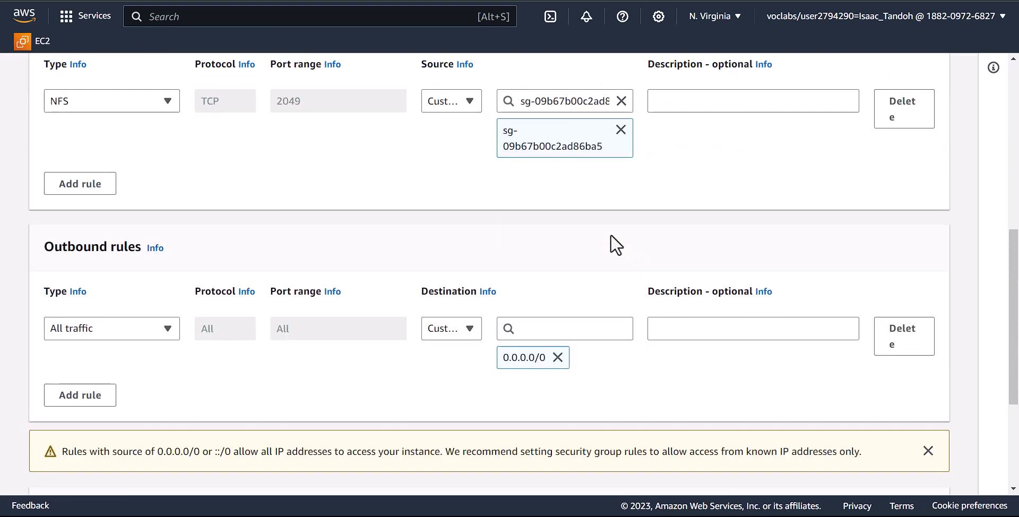
pyautogui.scroll(-2, 668, 260)
pyautogui.scroll(-2, 732, 275)
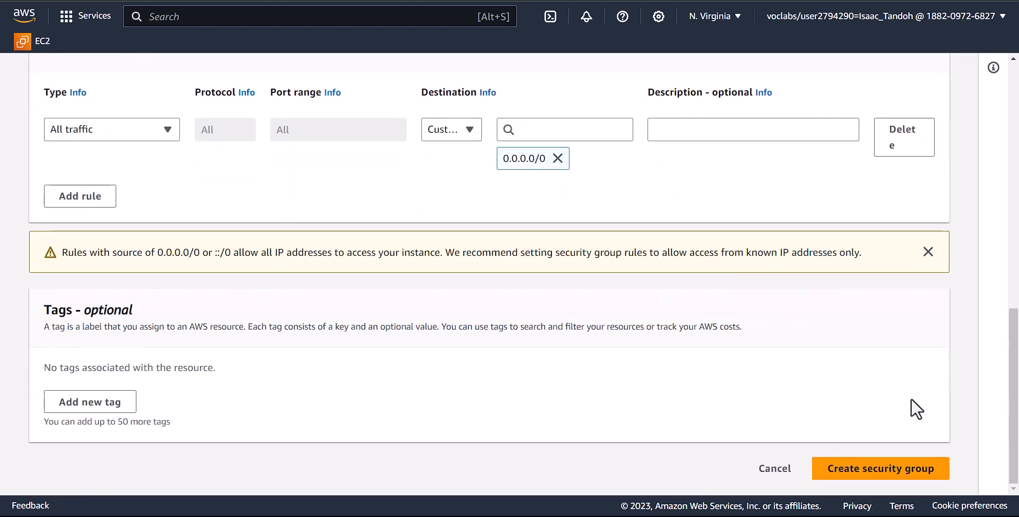
pyautogui.click(872, 469)
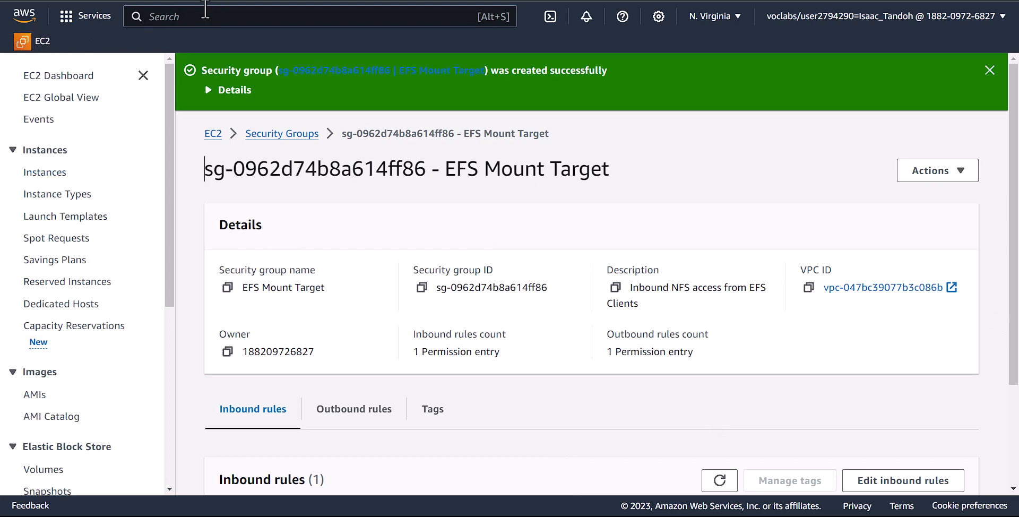
# Search for the EFS service, open it, and start creating a file system with customized settings.
pyautogui.write('efs')
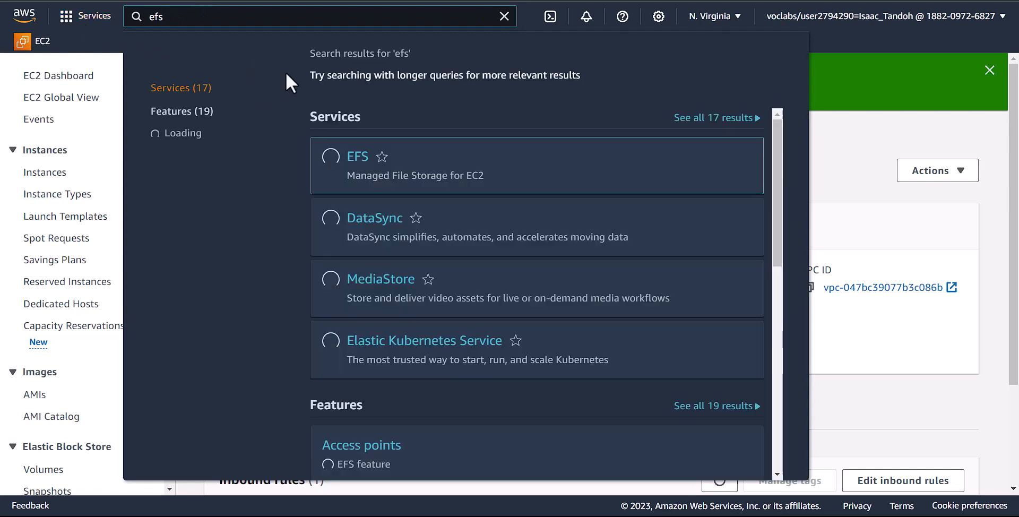
pyautogui.click(349, 160)
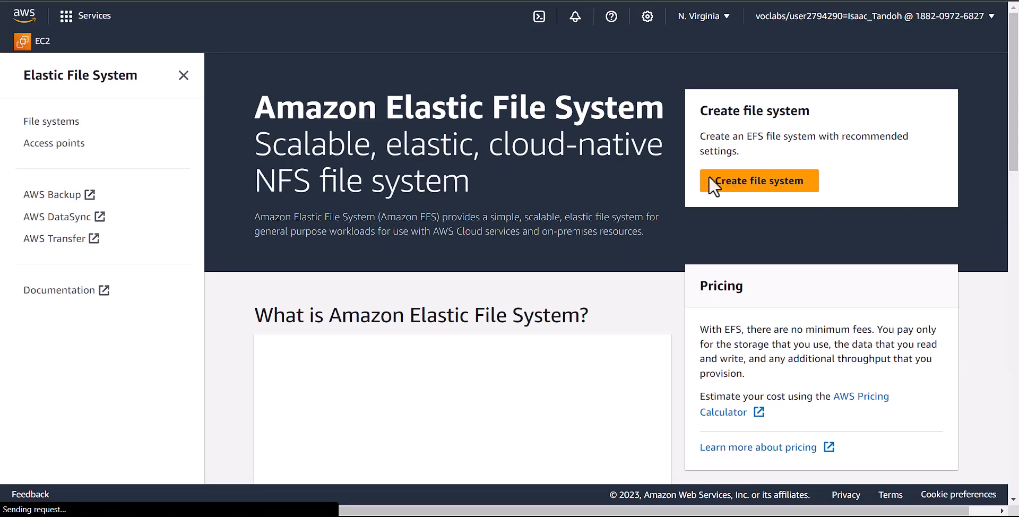
pyautogui.click(775, 190)
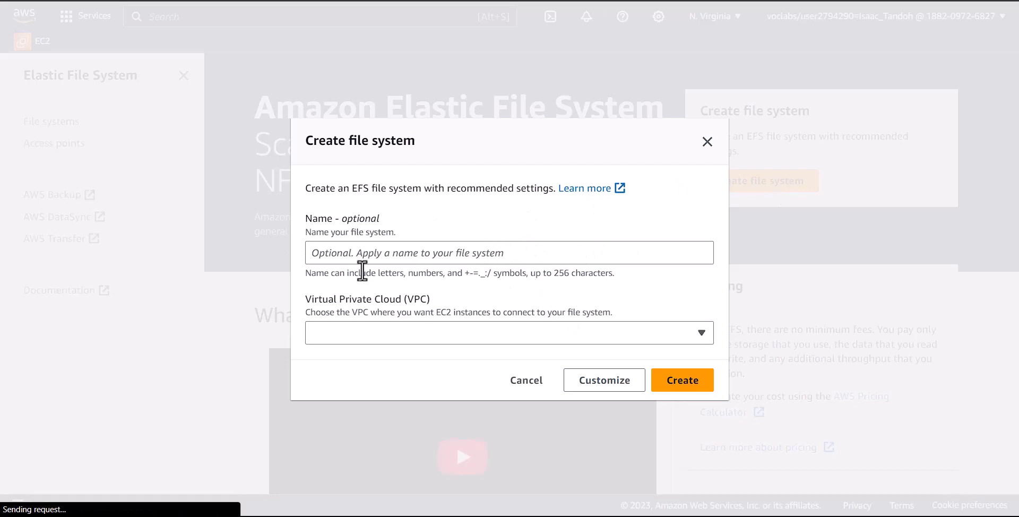
pyautogui.click(599, 387)
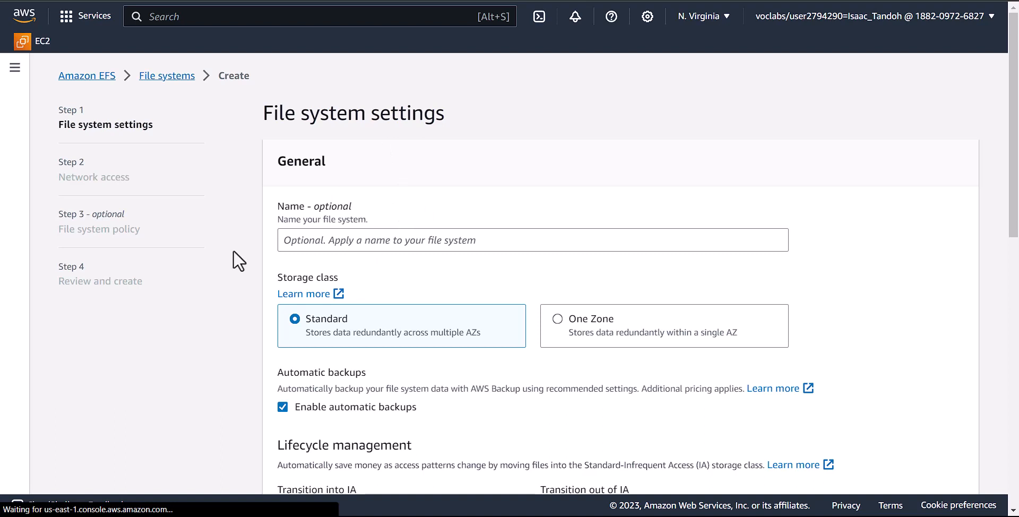
# Disable automatic backups for the new file system and set its transition into IA to None.
pyautogui.scroll(-1, 425, 303)
pyautogui.scroll(-1, 398, 275)
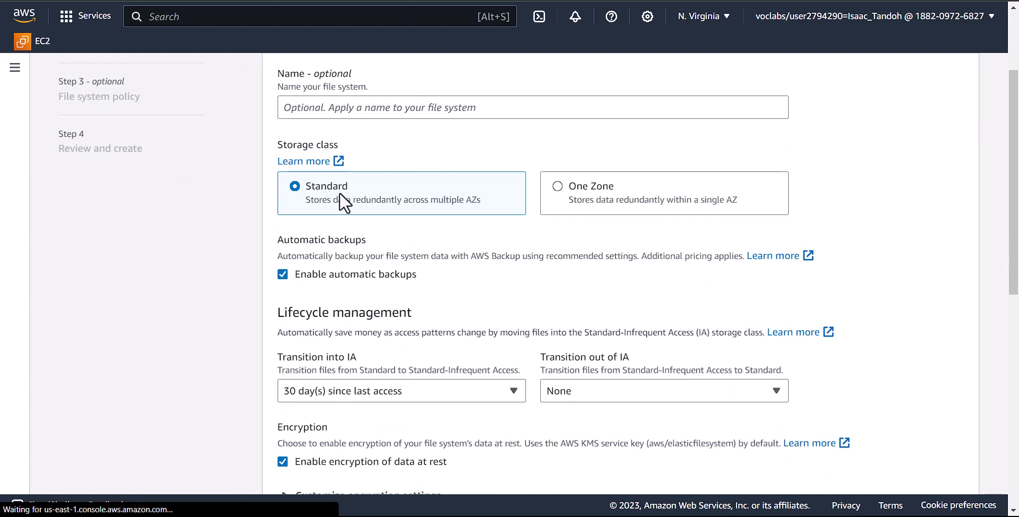
pyautogui.scroll(-1, 342, 190)
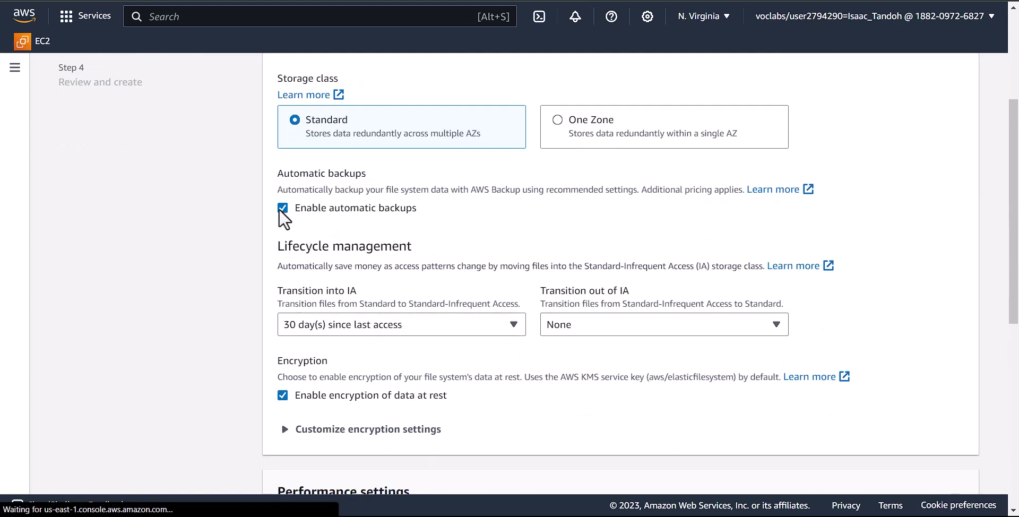
pyautogui.click(283, 208)
pyautogui.scroll(-2, 417, 217)
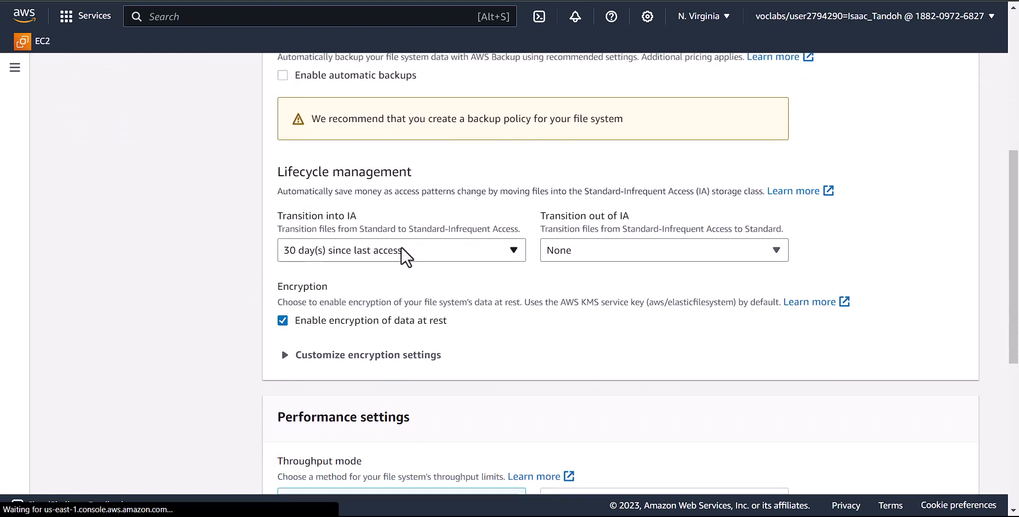
pyautogui.click(400, 247)
pyautogui.click(283, 272)
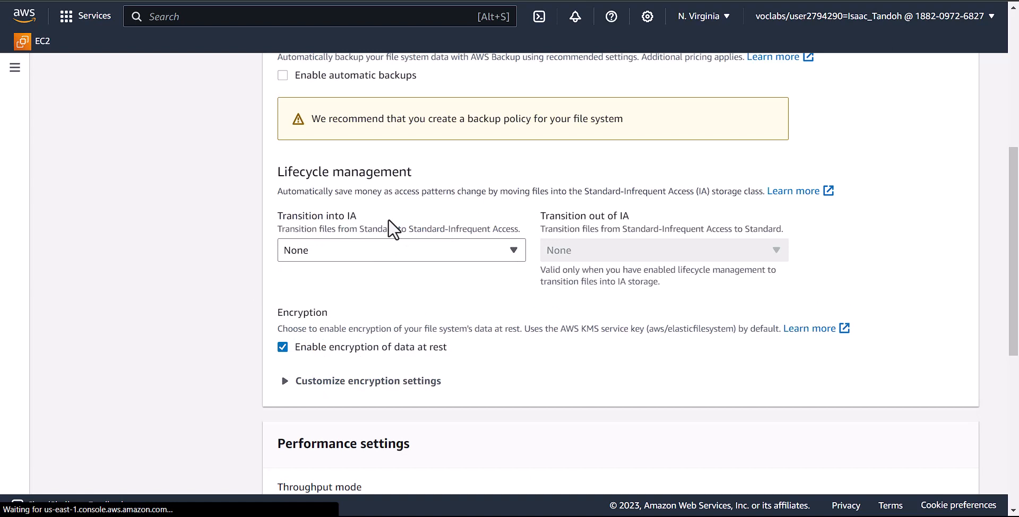
# Add a tag with key Name and value "My First EFS File System", and continue to the network access settings.
pyautogui.scroll(-4, 573, 234)
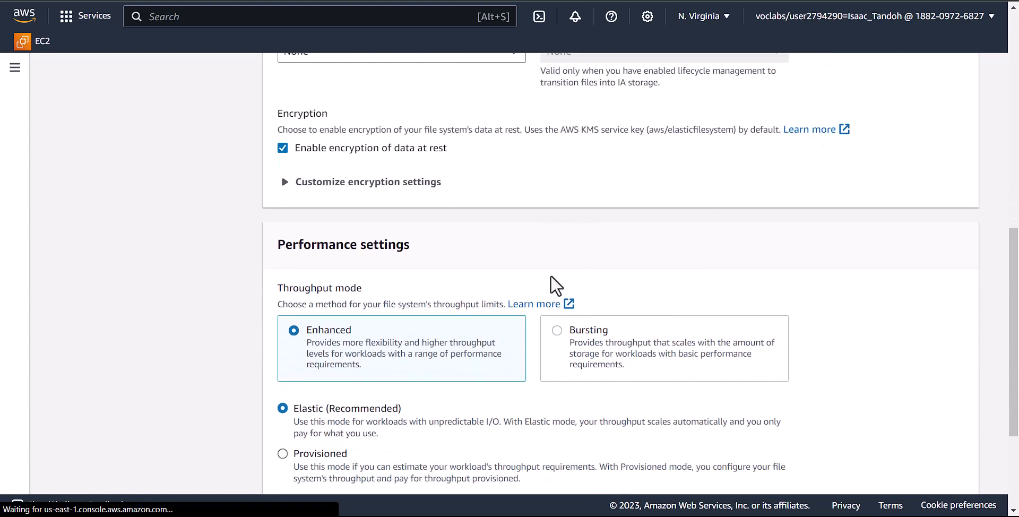
pyautogui.scroll(-2, 423, 290)
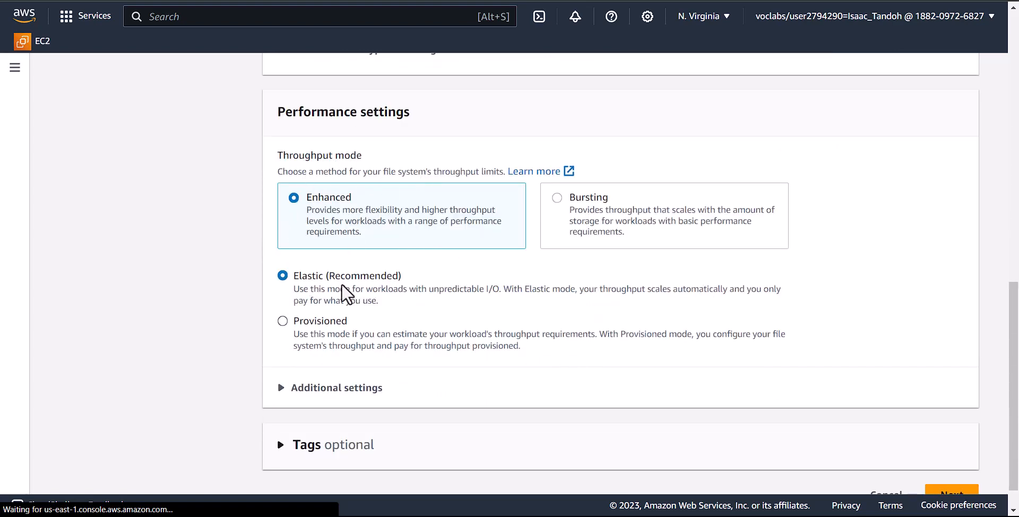
pyautogui.scroll(-1, 421, 291)
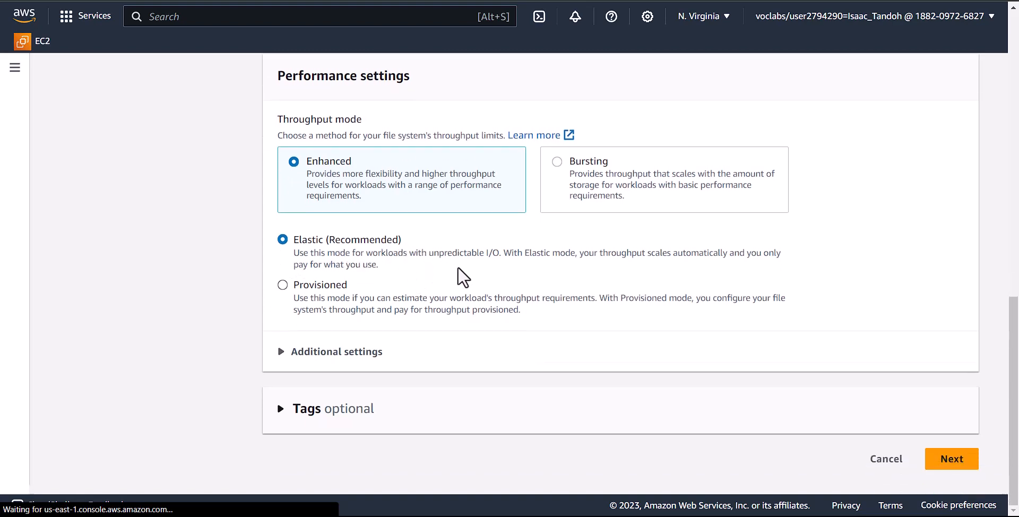
pyautogui.click(303, 414)
pyautogui.scroll(-3, 432, 386)
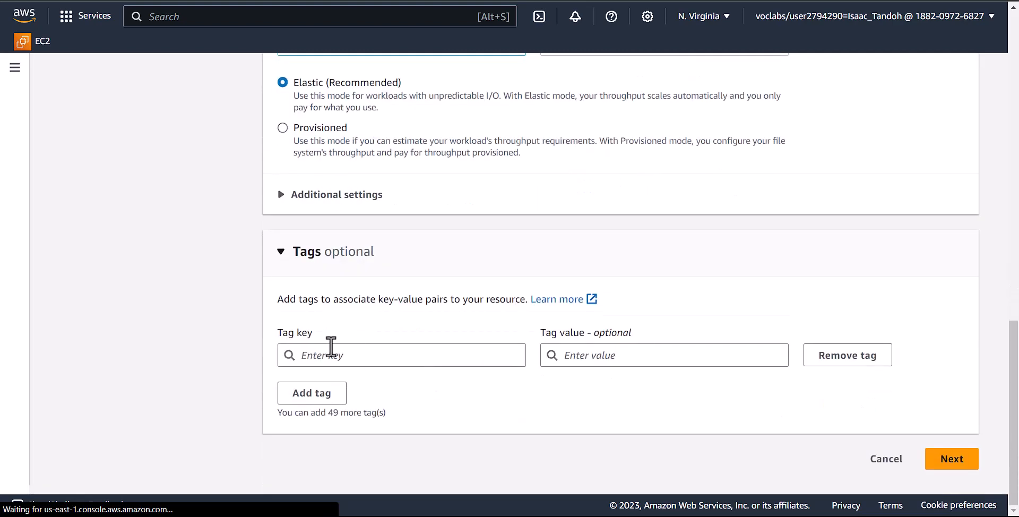
pyautogui.click(337, 355)
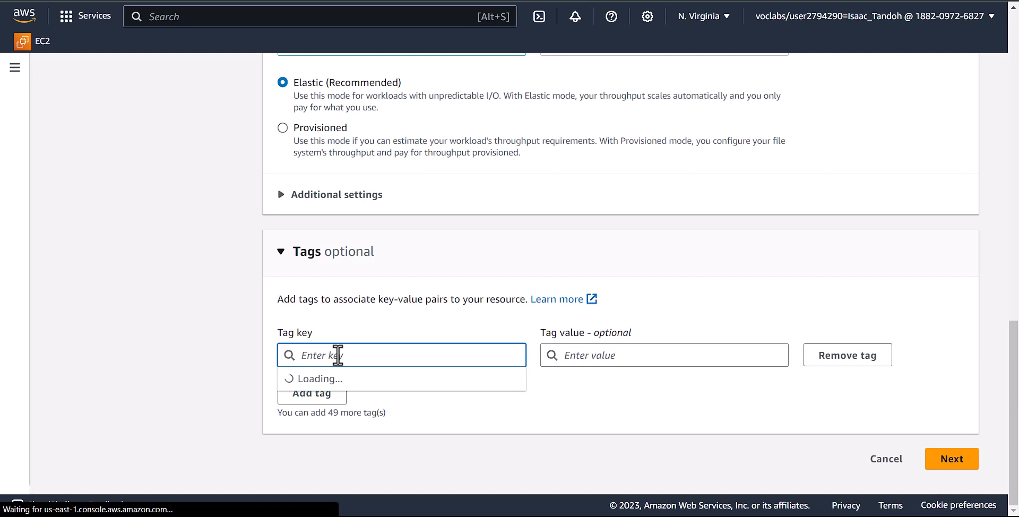
pyautogui.write('Name')
pyautogui.click(615, 355)
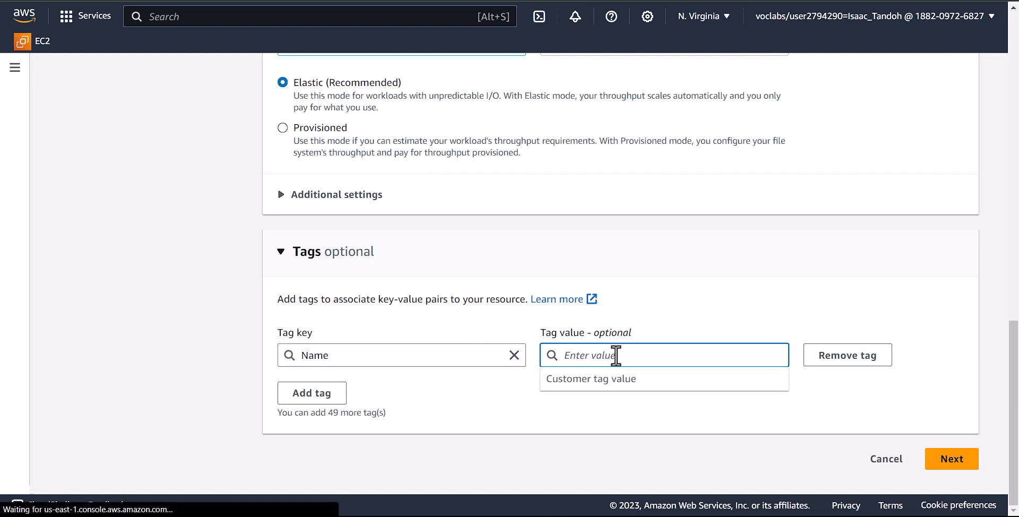
pyautogui.write('My')
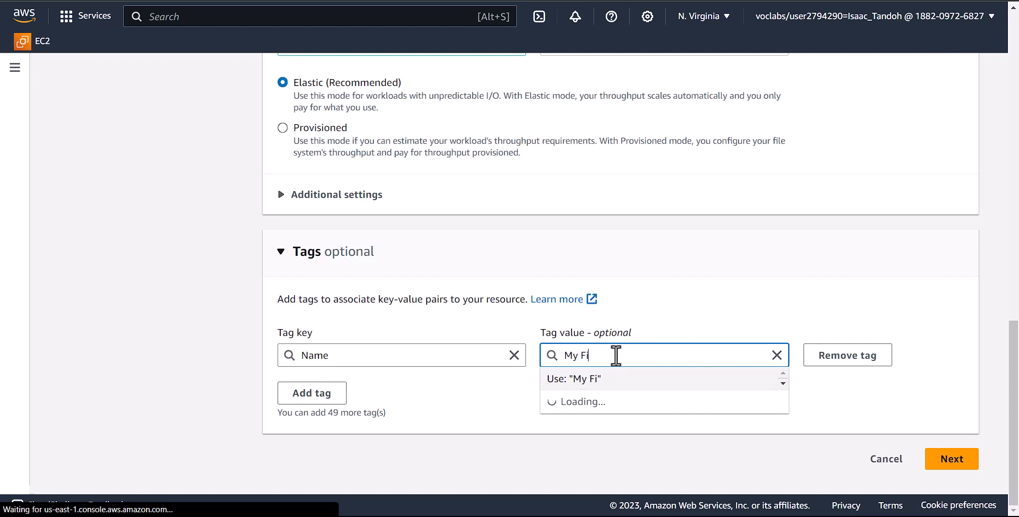
pyautogui.write(' First EFS File System')
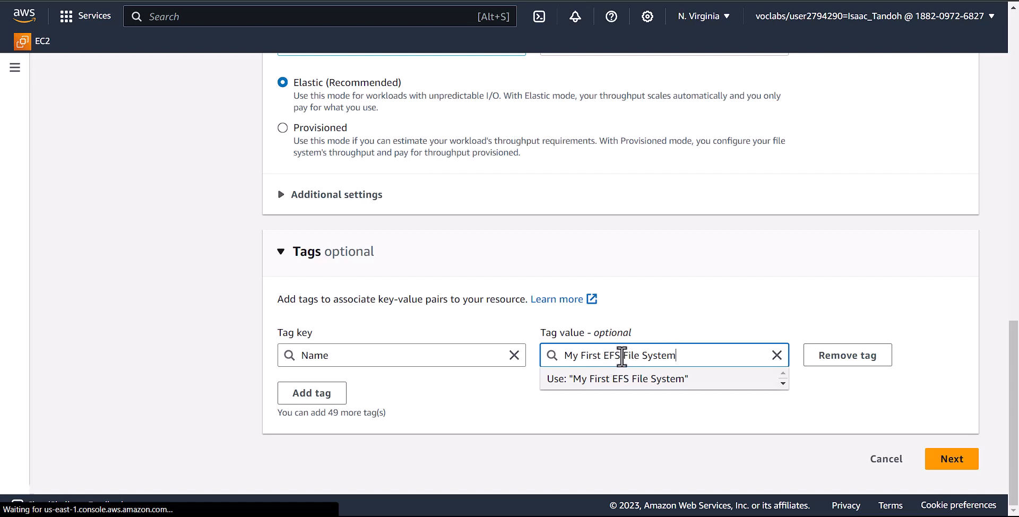
pyautogui.click(744, 322)
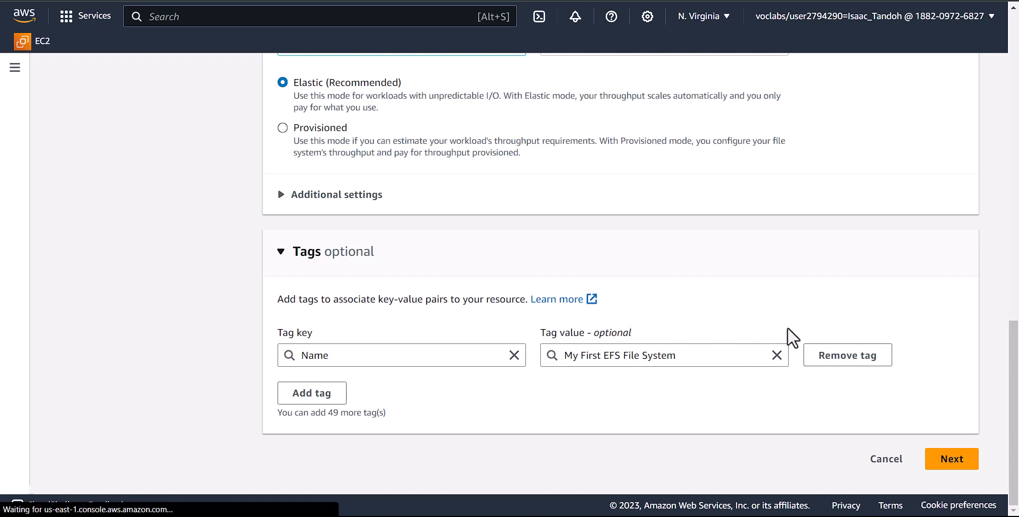
pyautogui.click(951, 459)
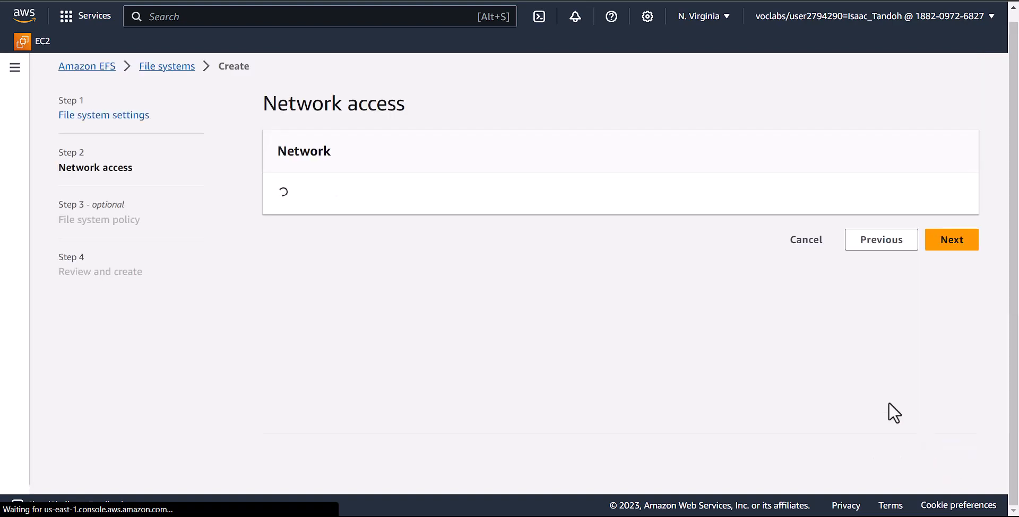
# Set the file system's Virtual Private Cloud to Lab VPC in the network access settings.
pyautogui.scroll(-5, 220, 197)
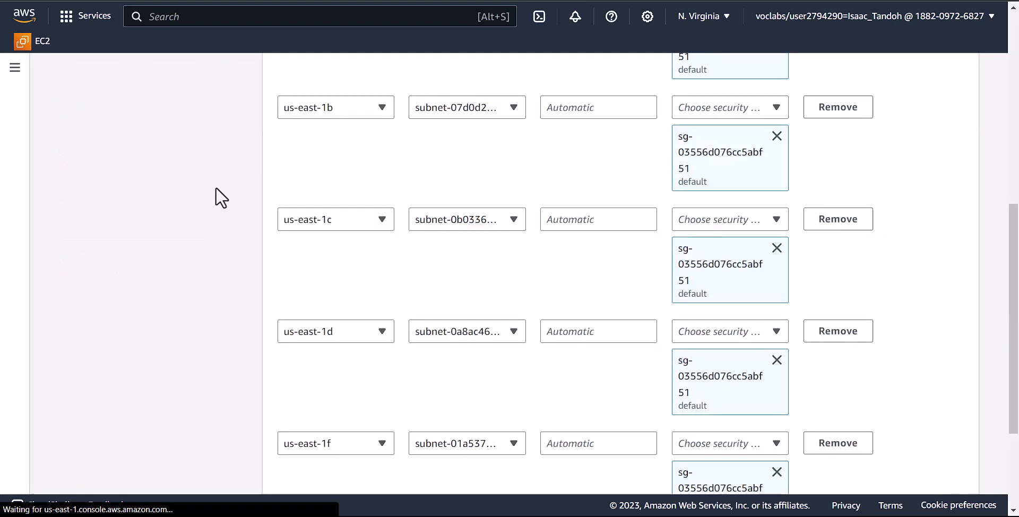
pyautogui.scroll(6, 648, 211)
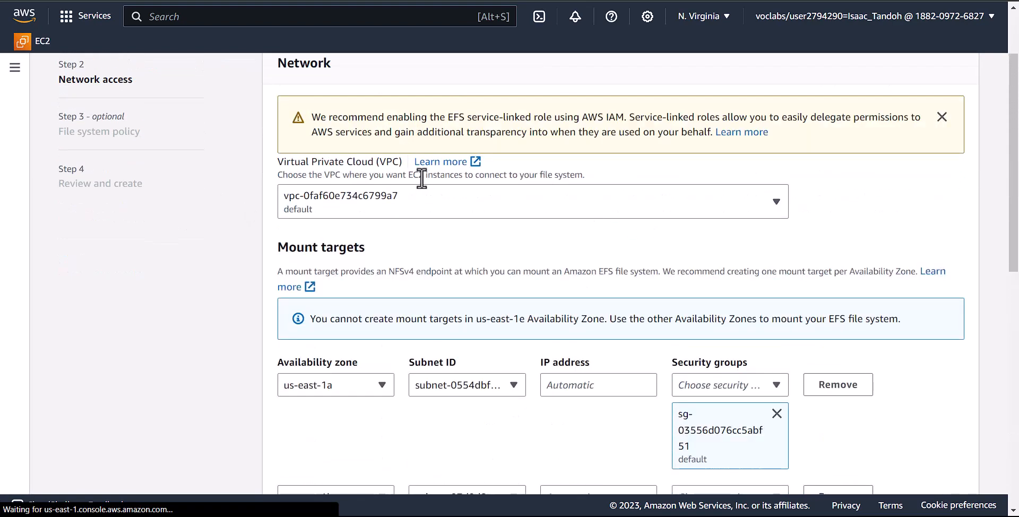
pyautogui.click(405, 209)
pyautogui.click(358, 238)
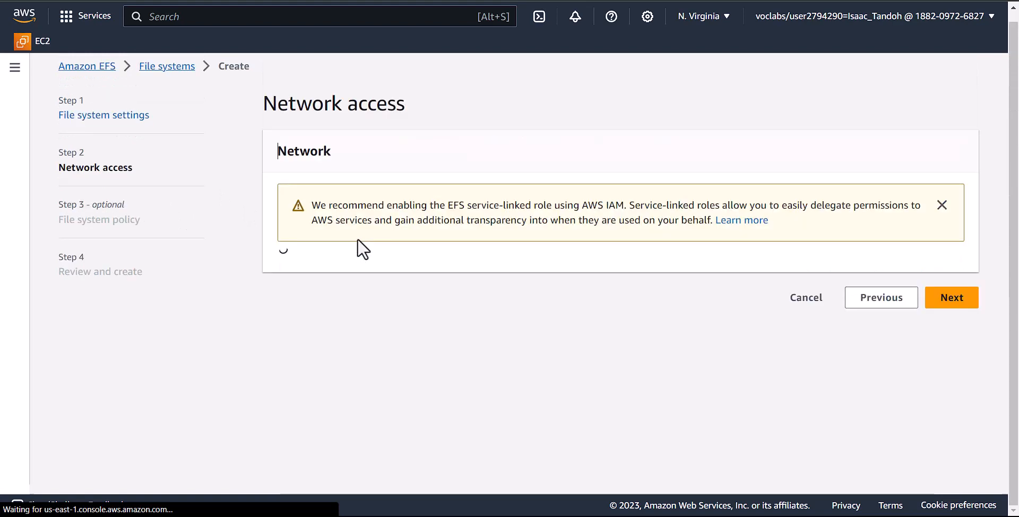
# Remove the default security group from both the us-east-1a and us-east-1b mount targets.
pyautogui.scroll(-5, 462, 250)
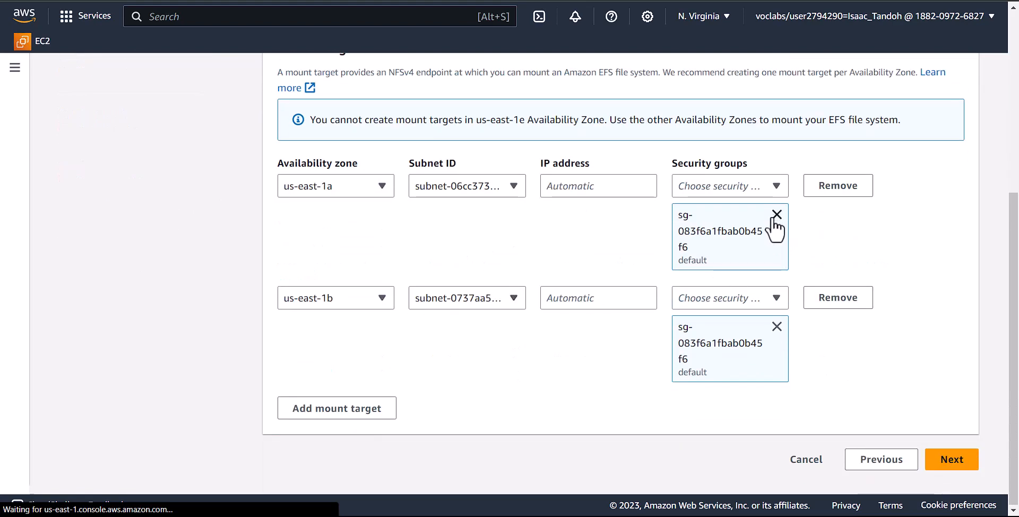
pyautogui.click(777, 215)
pyautogui.click(776, 325)
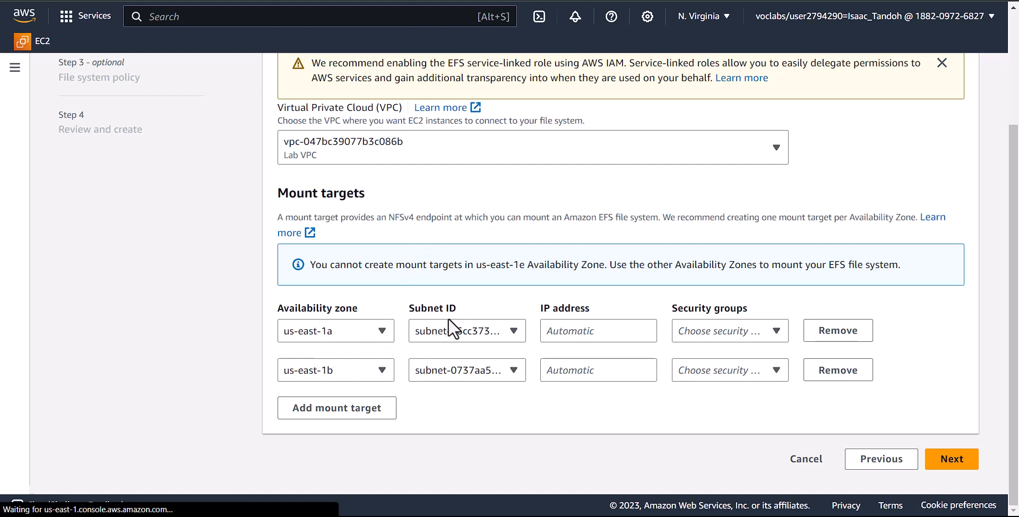
# Assign the EFS Mount Target security group to the us-east-1a mount target.
pyautogui.click(752, 332)
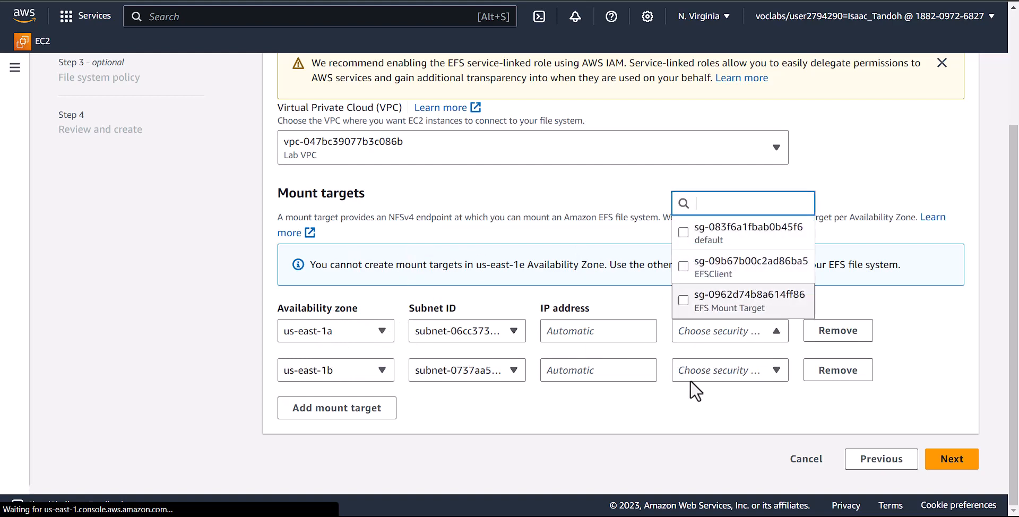
pyautogui.click(748, 341)
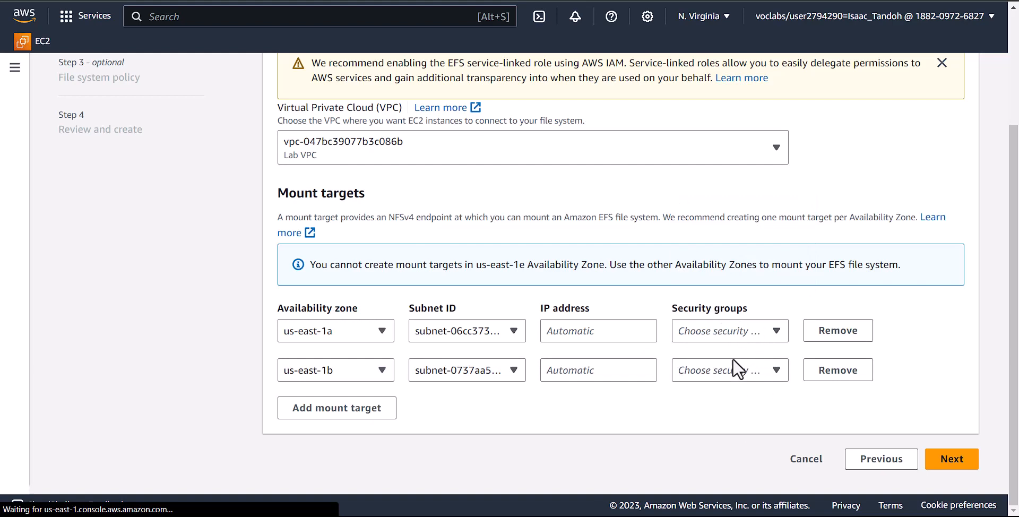
pyautogui.click(741, 330)
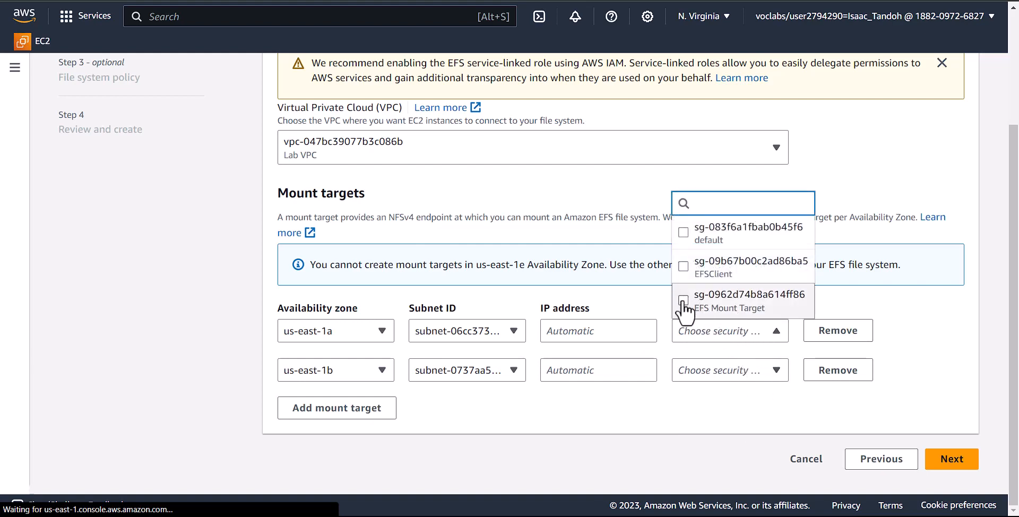
pyautogui.click(683, 301)
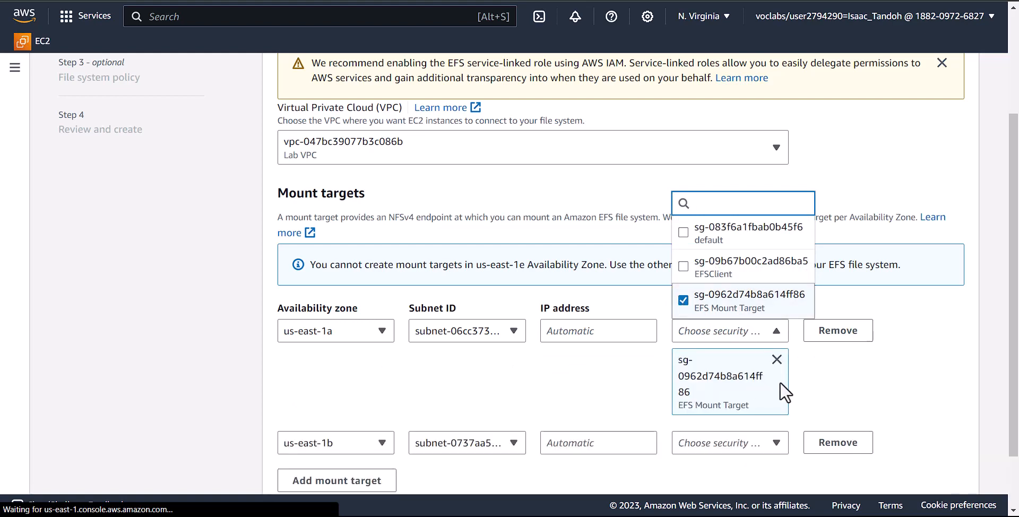
pyautogui.scroll(-1, 778, 381)
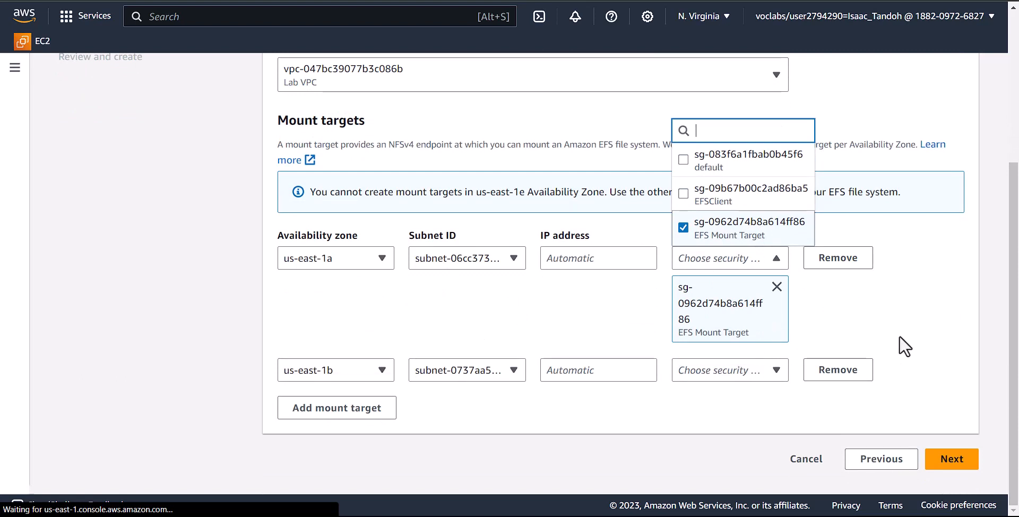
pyautogui.click(863, 347)
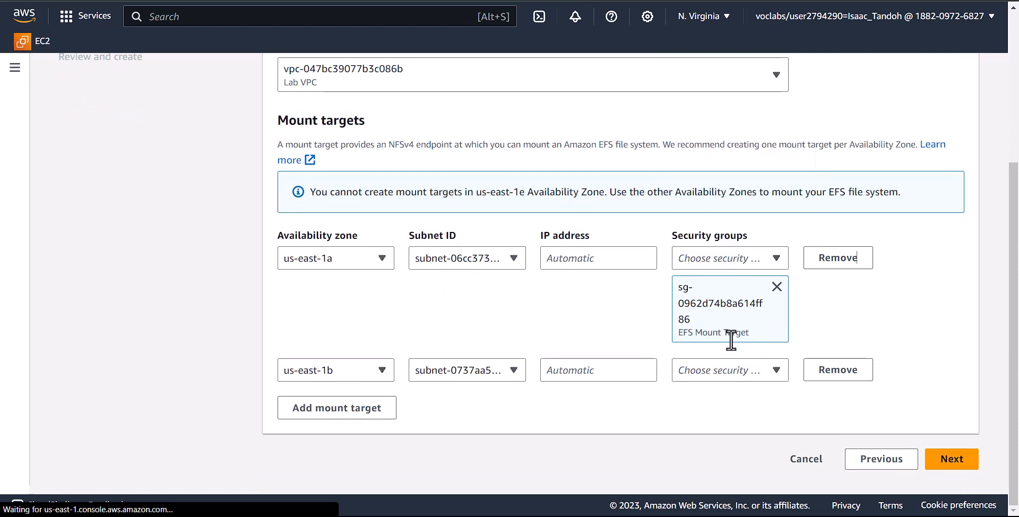
# Assign the EFS Mount Target security group to the us-east-1b mount target and continue to the file system policy.
pyautogui.click(728, 369)
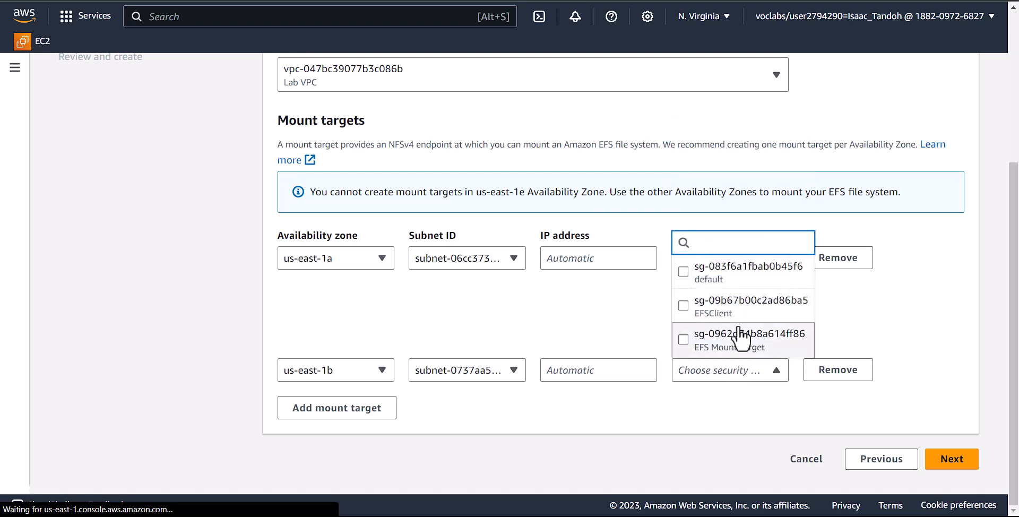
pyautogui.click(745, 343)
pyautogui.scroll(-1, 812, 336)
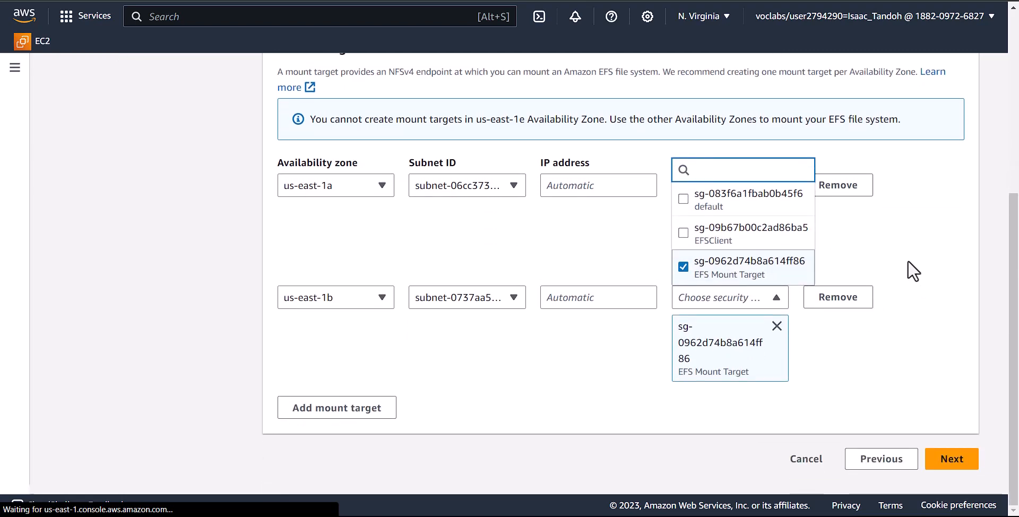
pyautogui.click(827, 286)
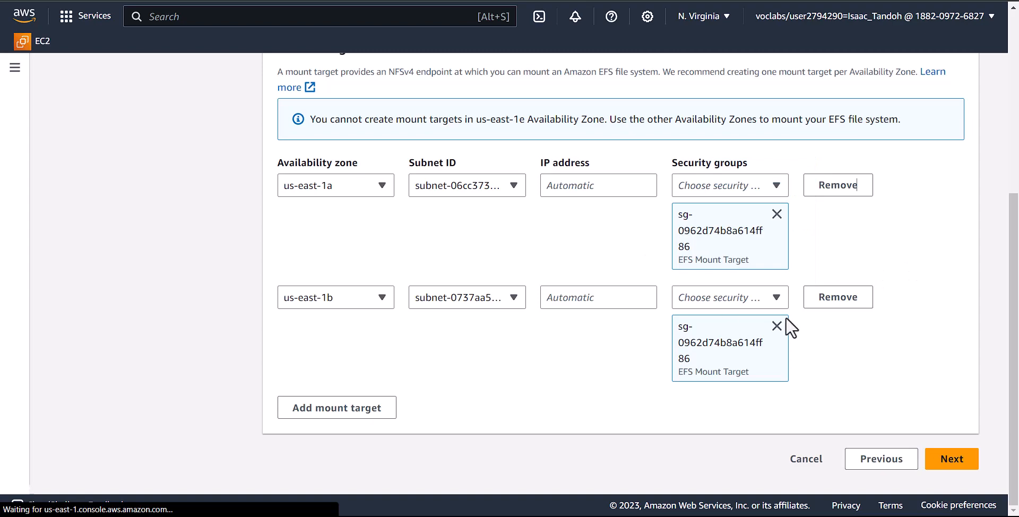
pyautogui.click(952, 460)
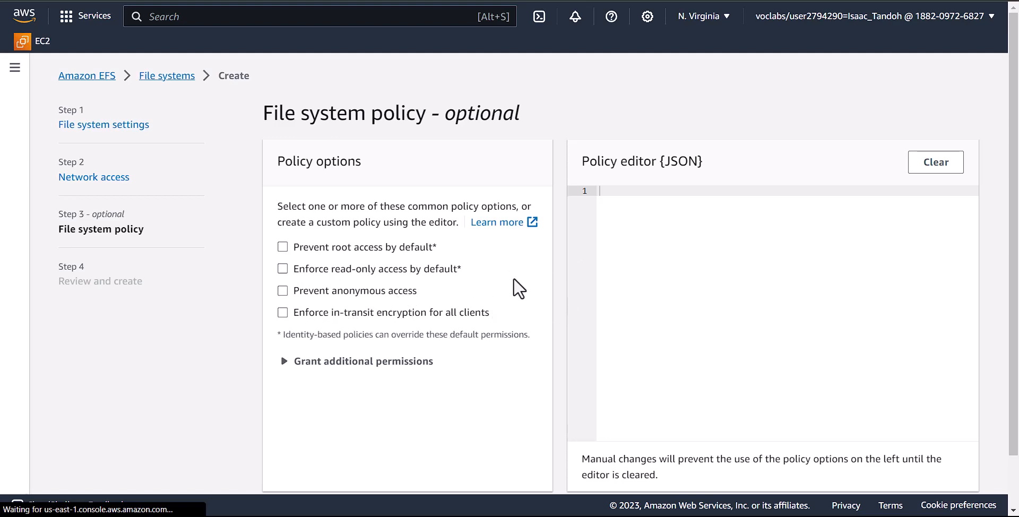
pyautogui.scroll(-1, 691, 239)
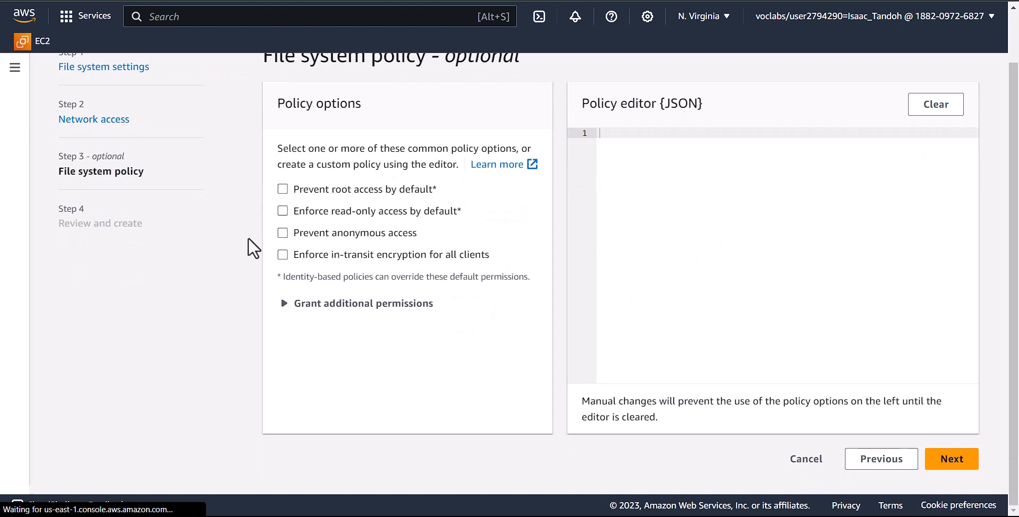
pyautogui.click(282, 189)
pyautogui.click(283, 211)
pyautogui.click(283, 233)
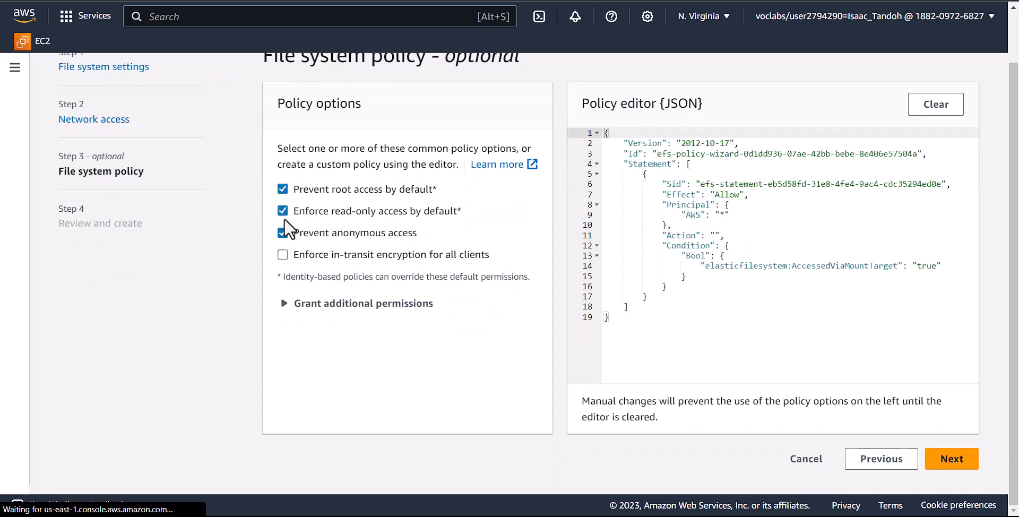
pyautogui.click(283, 211)
pyautogui.click(282, 191)
pyautogui.click(283, 232)
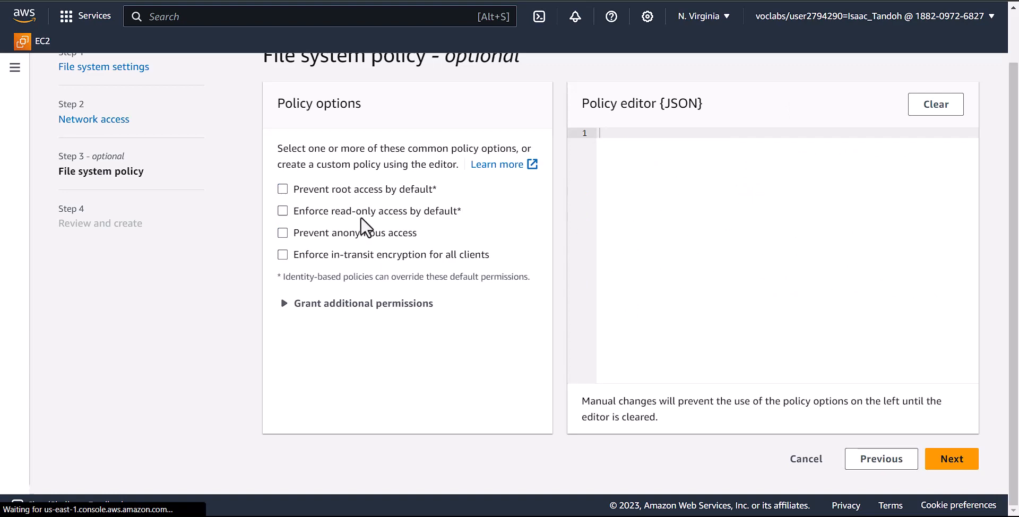
# Continue without a file system policy and review the file system settings, tag, mount targets and their security groups.
pyautogui.click(951, 459)
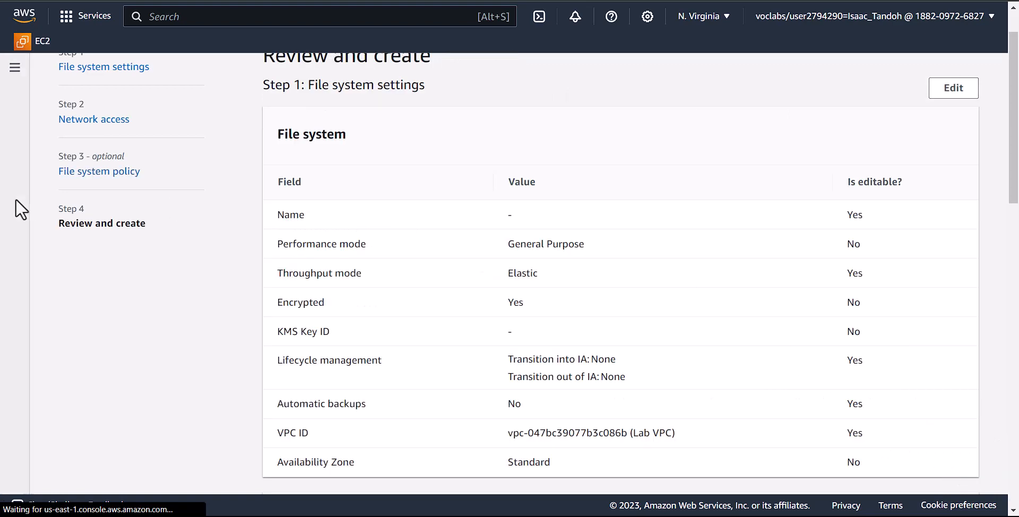
pyautogui.scroll(-3, 564, 234)
pyautogui.scroll(-7, 391, 189)
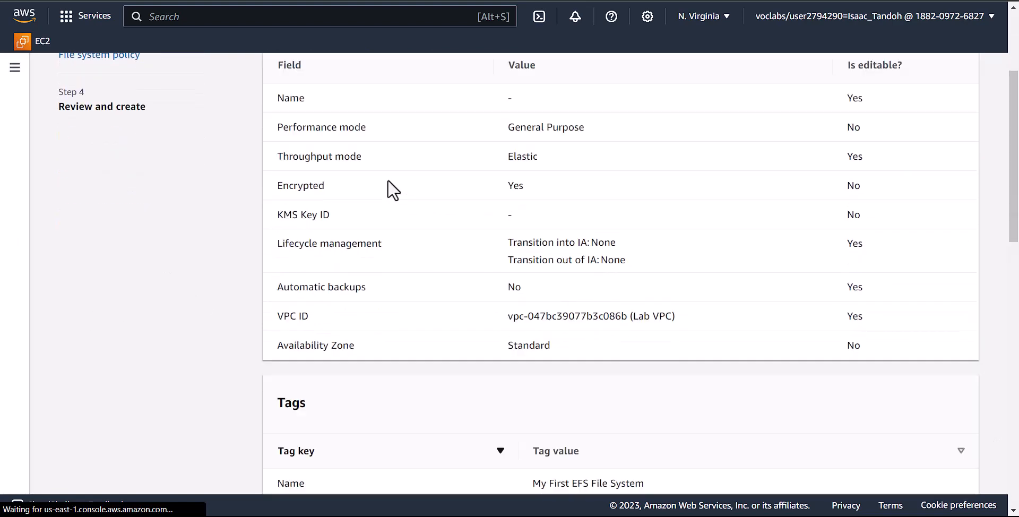
pyautogui.scroll(-9, 388, 212)
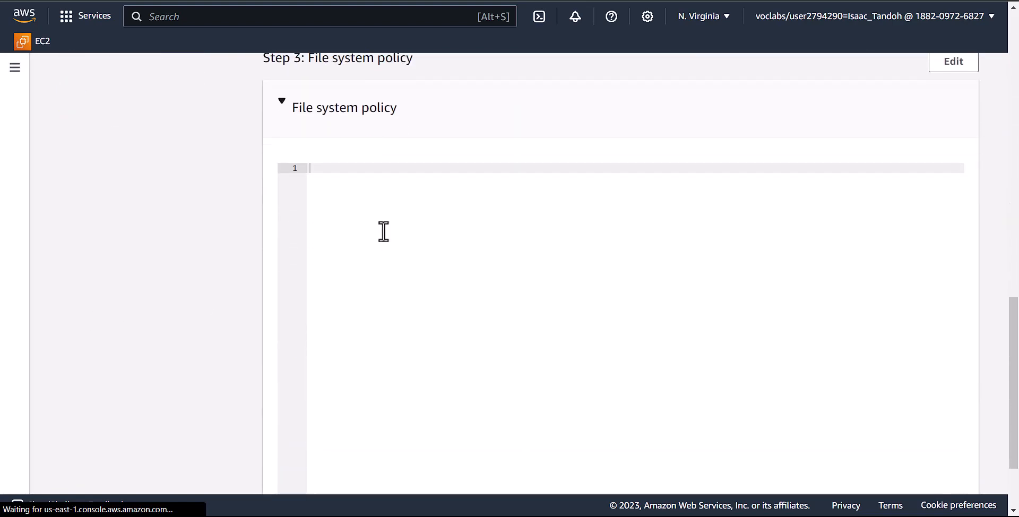
pyautogui.scroll(4, 382, 230)
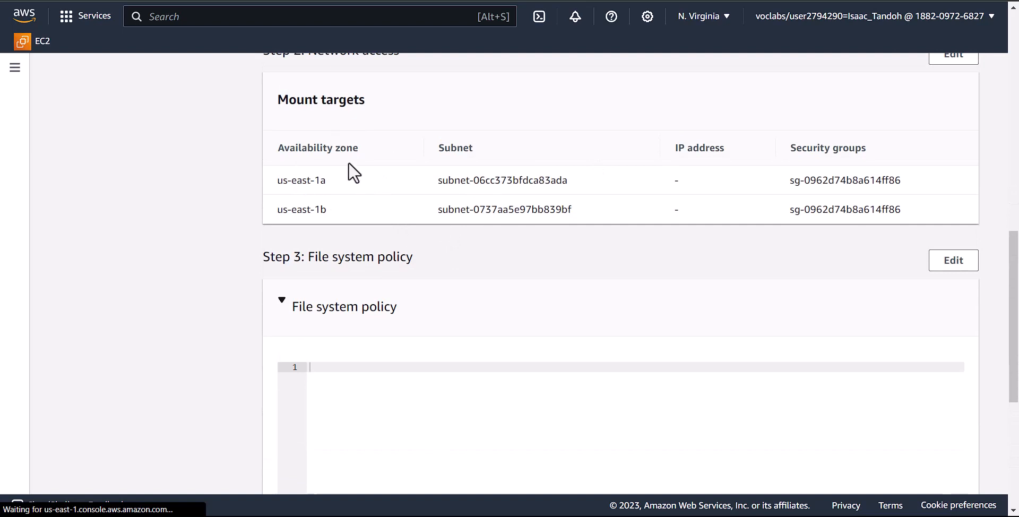
pyautogui.scroll(1, 392, 225)
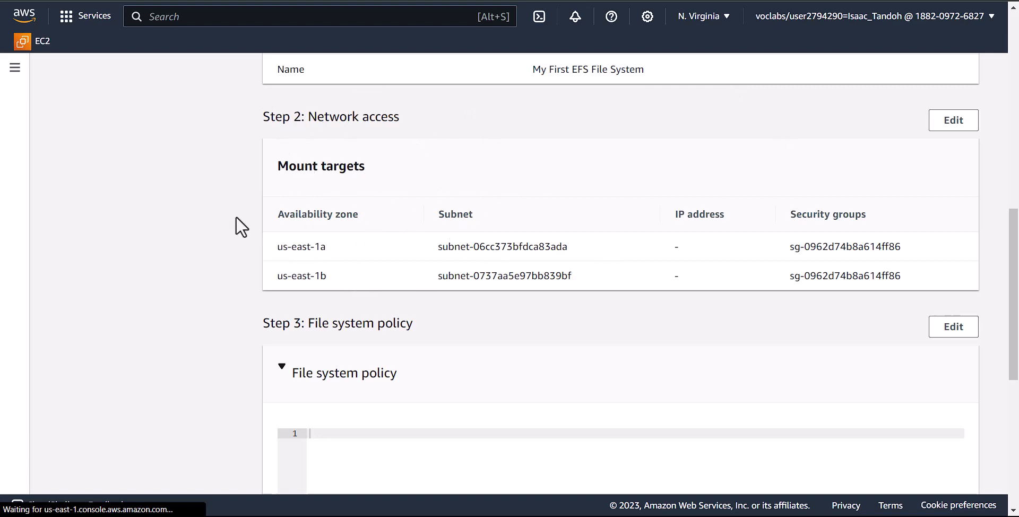
pyautogui.scroll(-4, 537, 289)
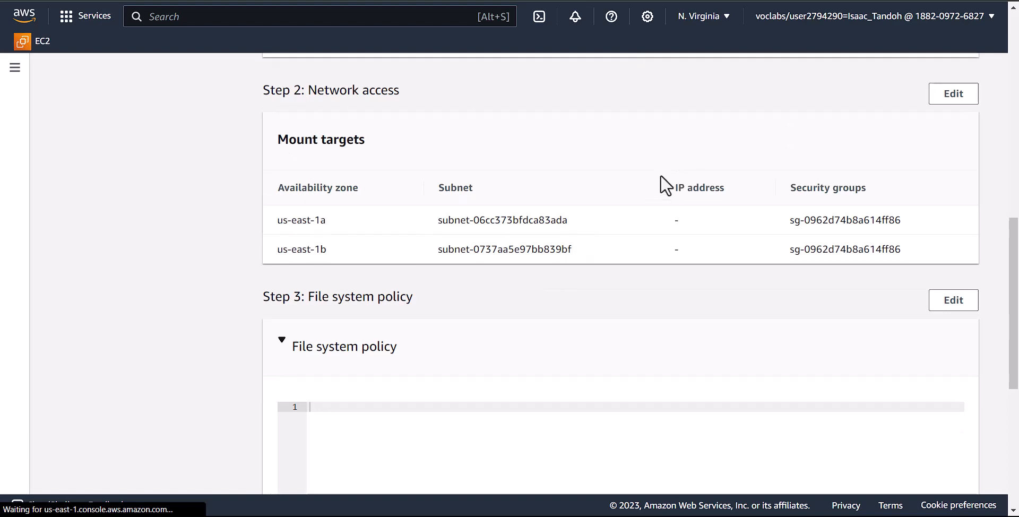
pyautogui.scroll(4, 462, 232)
pyautogui.scroll(-2, 834, 211)
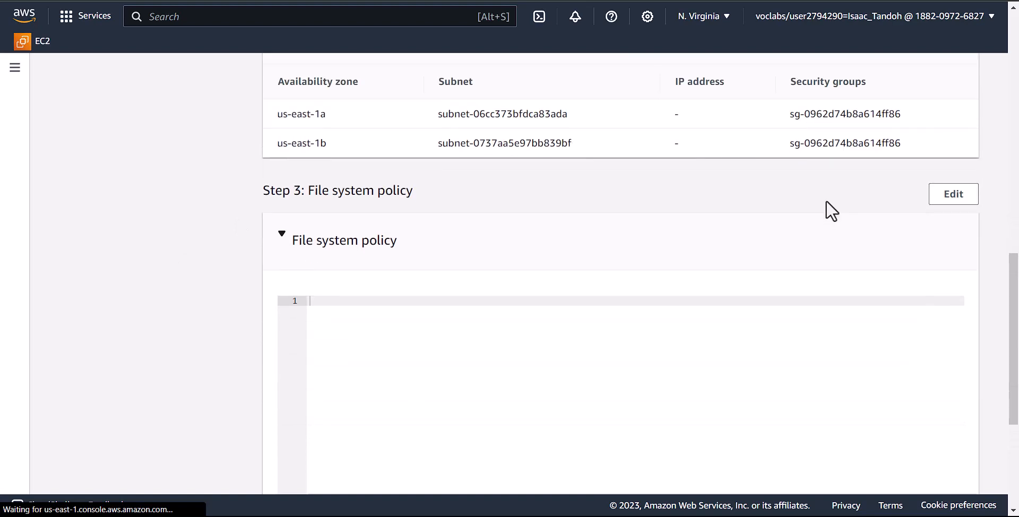
pyautogui.scroll(1, 828, 209)
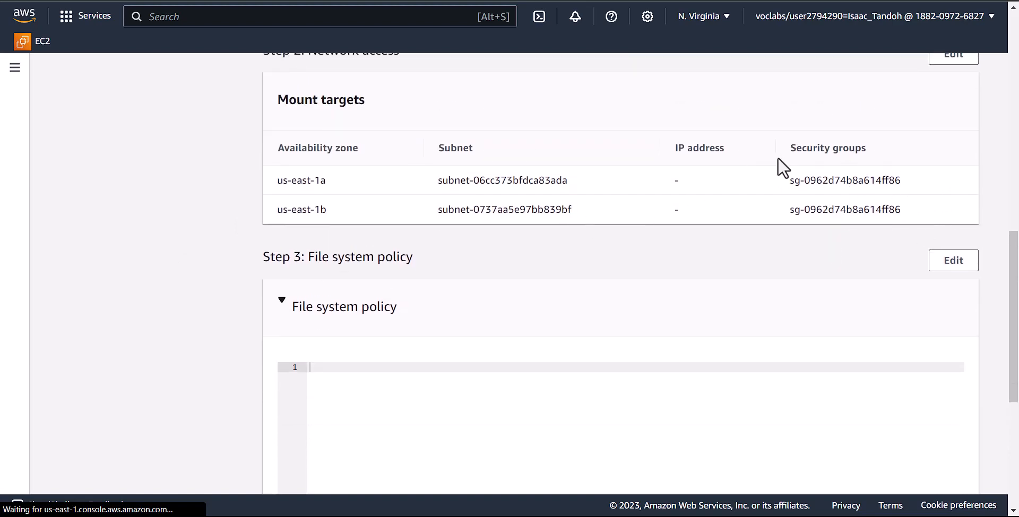
# Create the file system from the reviewed settings and refresh the list of file systems.
pyautogui.scroll(-5, 782, 170)
pyautogui.click(971, 466)
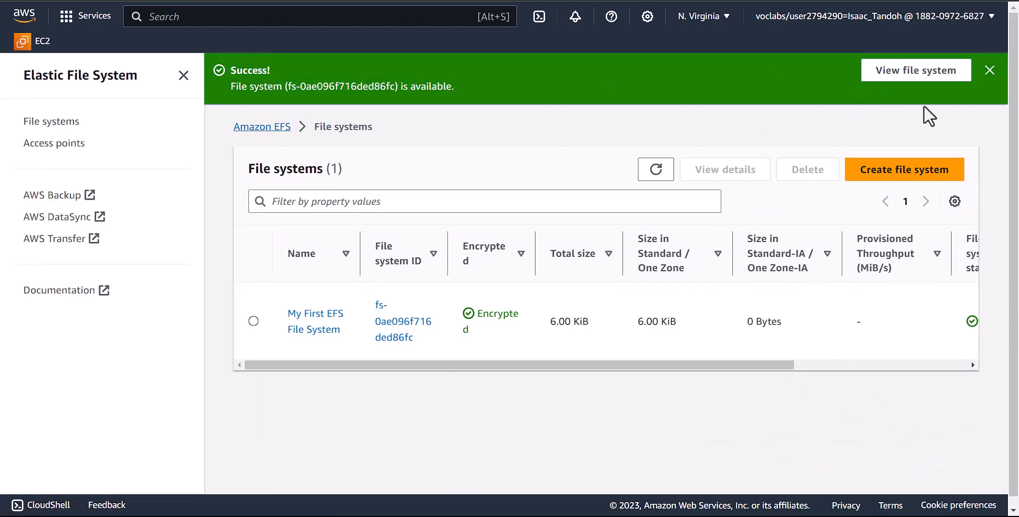
pyautogui.click(657, 171)
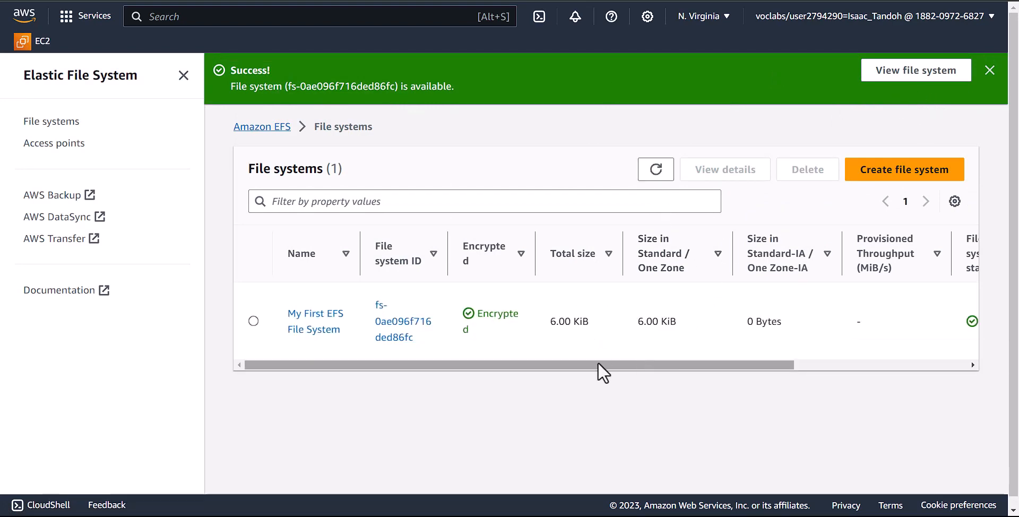
pyautogui.moveTo(598, 363)
pyautogui.mouseDown()
pyautogui.moveTo(780, 366)
pyautogui.moveTo(586, 374)
pyautogui.mouseUp()
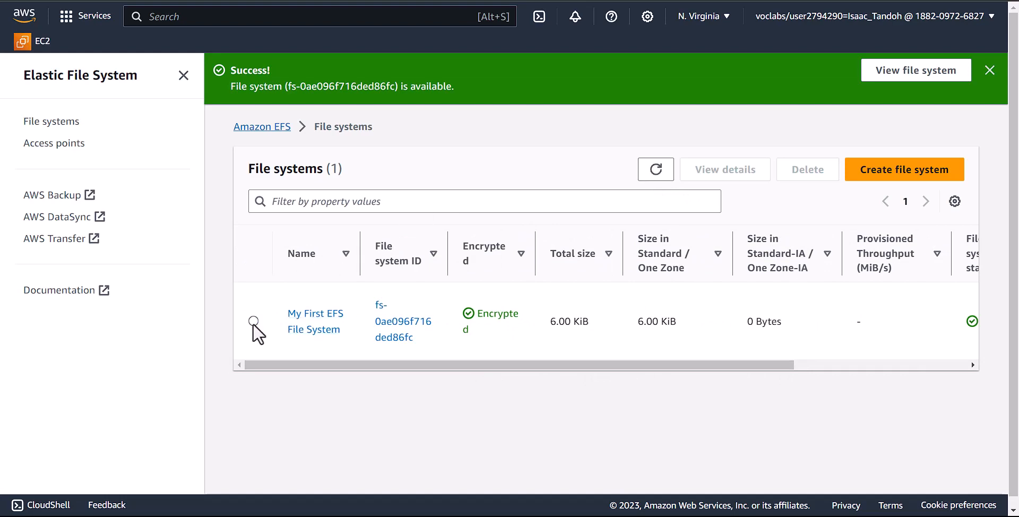
# Open My First EFS File System and examine its general settings and metered size.
pyautogui.click(315, 321)
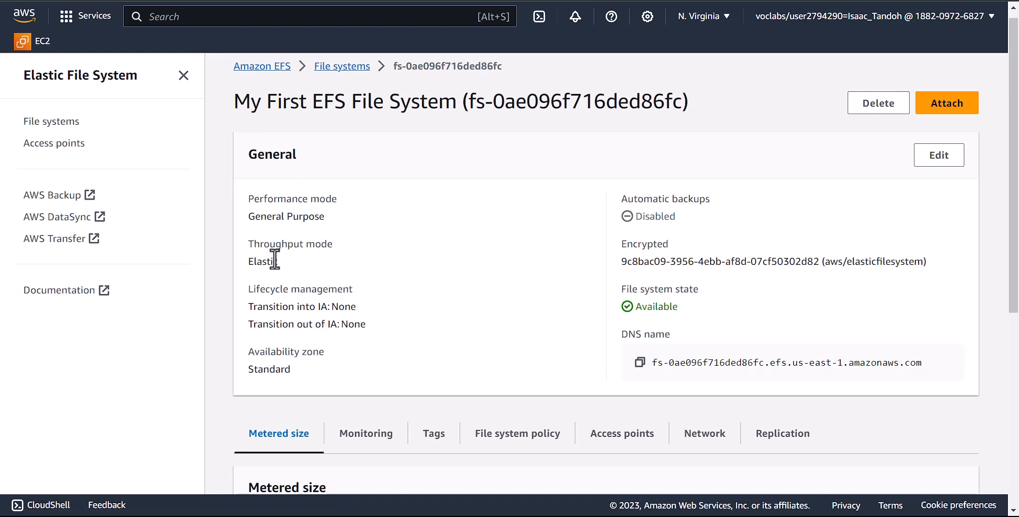
pyautogui.scroll(-5, 421, 275)
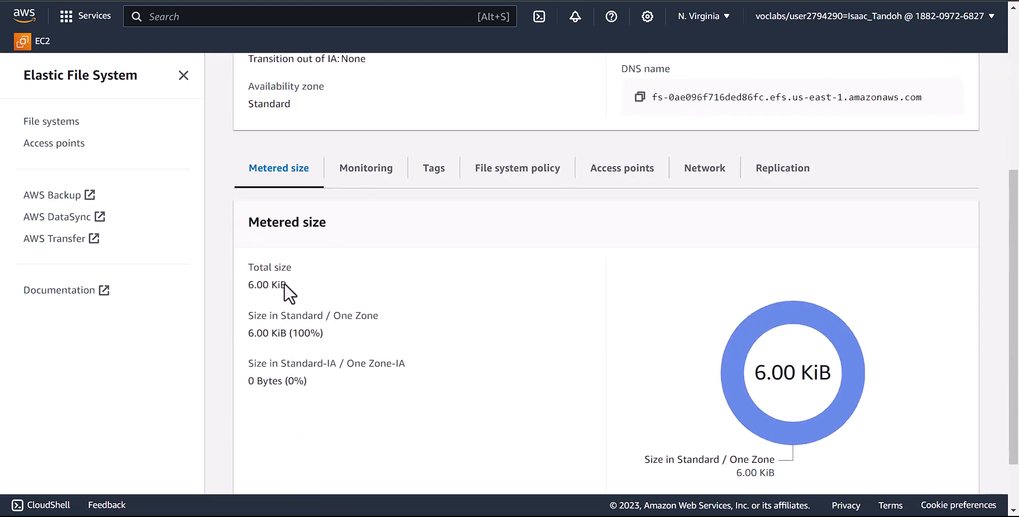
pyautogui.scroll(-1, 773, 292)
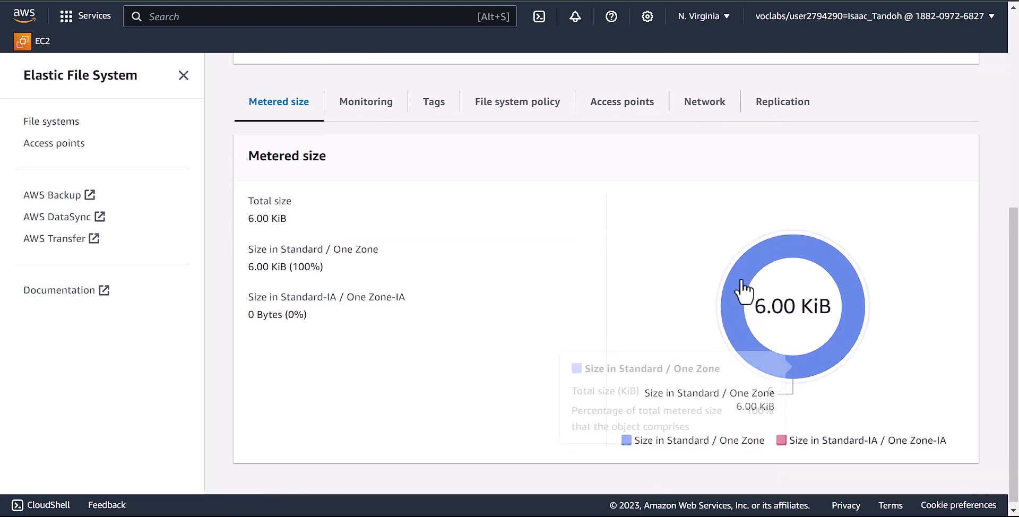
pyautogui.moveTo(727, 322)
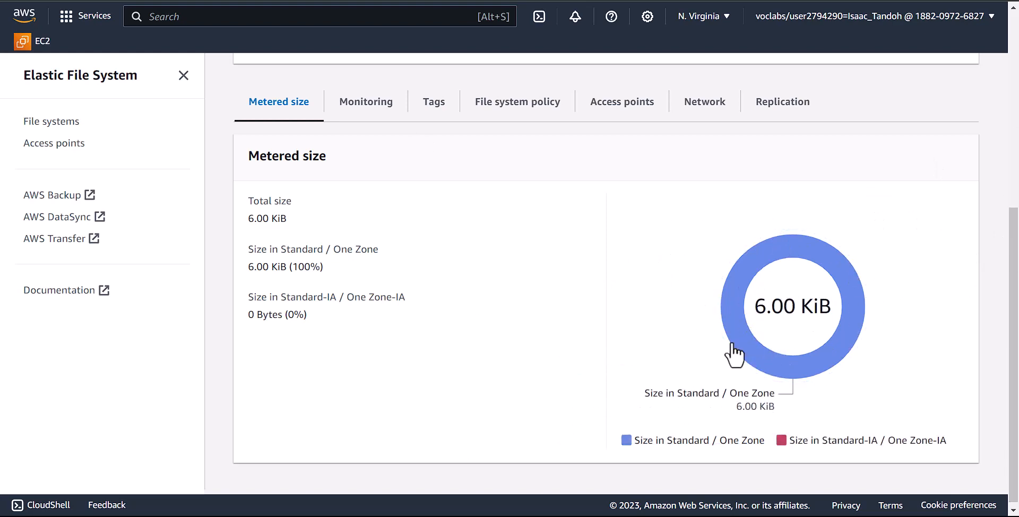
pyautogui.scroll(-1, 656, 299)
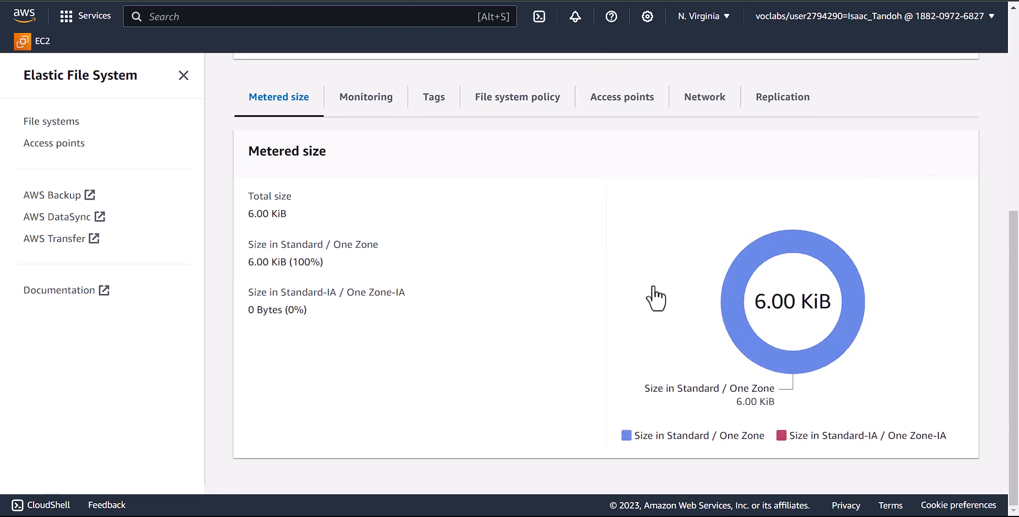
pyautogui.scroll(8, 637, 321)
pyautogui.scroll(-6, 637, 321)
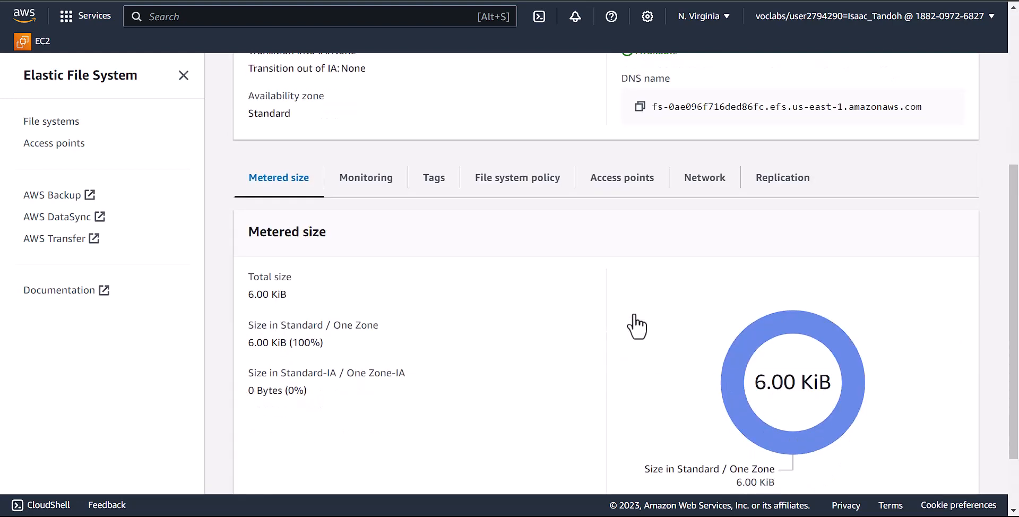
pyautogui.scroll(2, 785, 281)
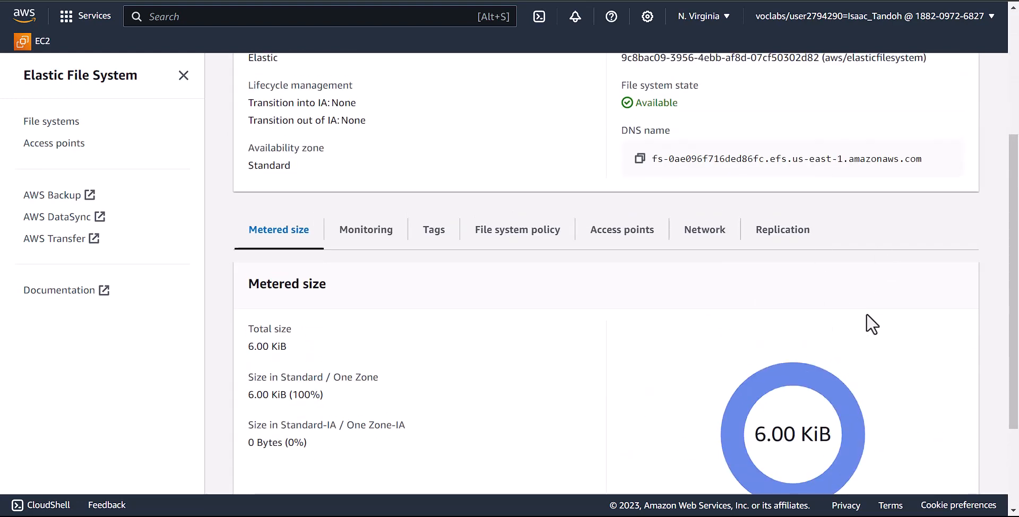
pyautogui.scroll(4, 346, 225)
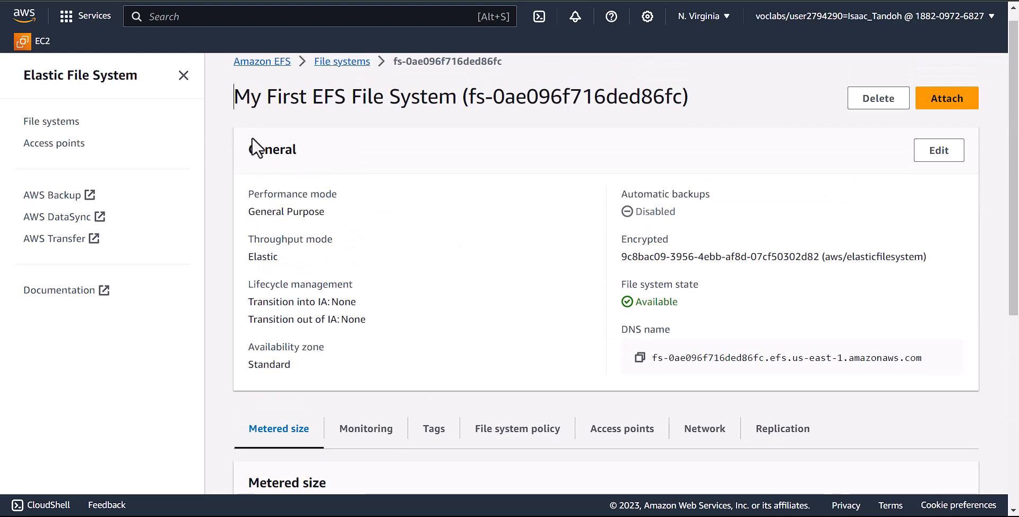
# Go to the EC2 instances, select the EFS Client instance and open its connection options.
pyautogui.click(30, 51)
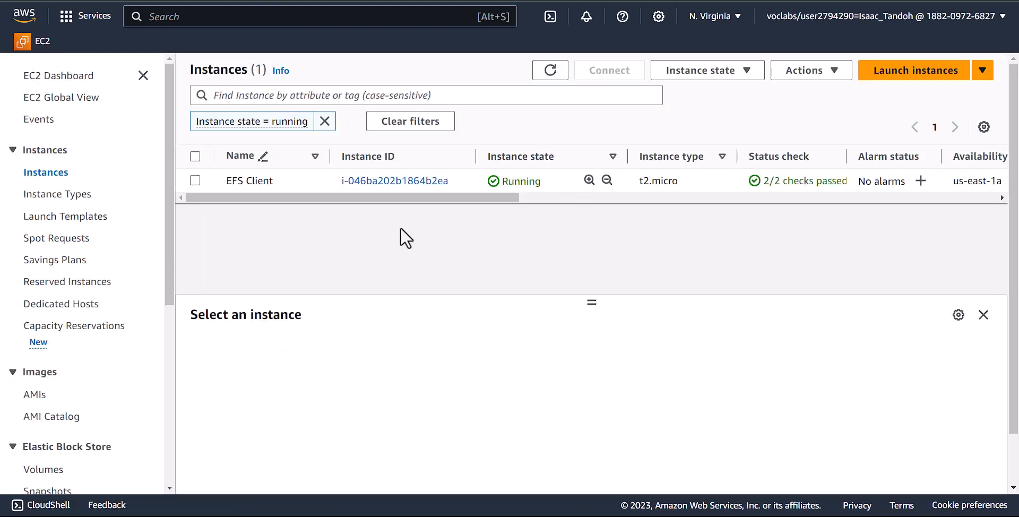
pyautogui.click(195, 181)
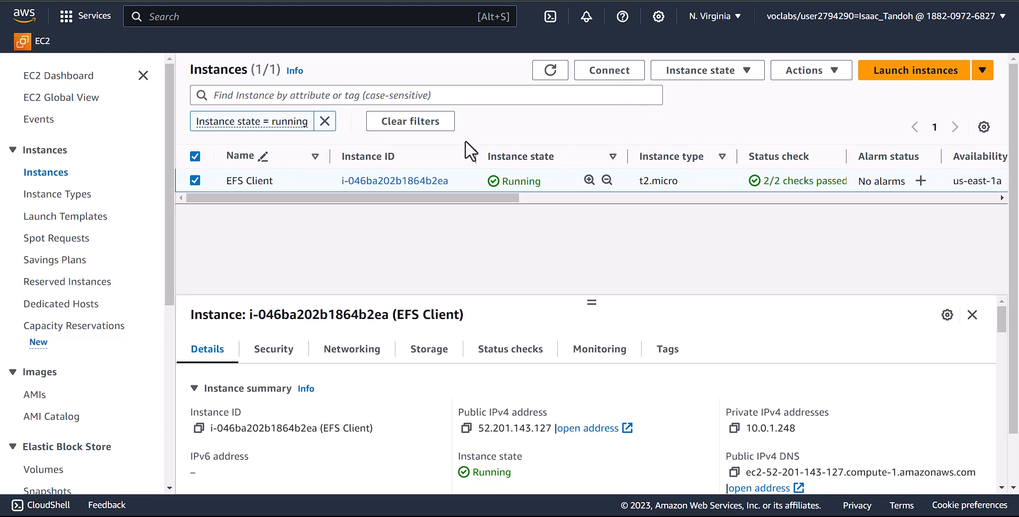
pyautogui.click(601, 73)
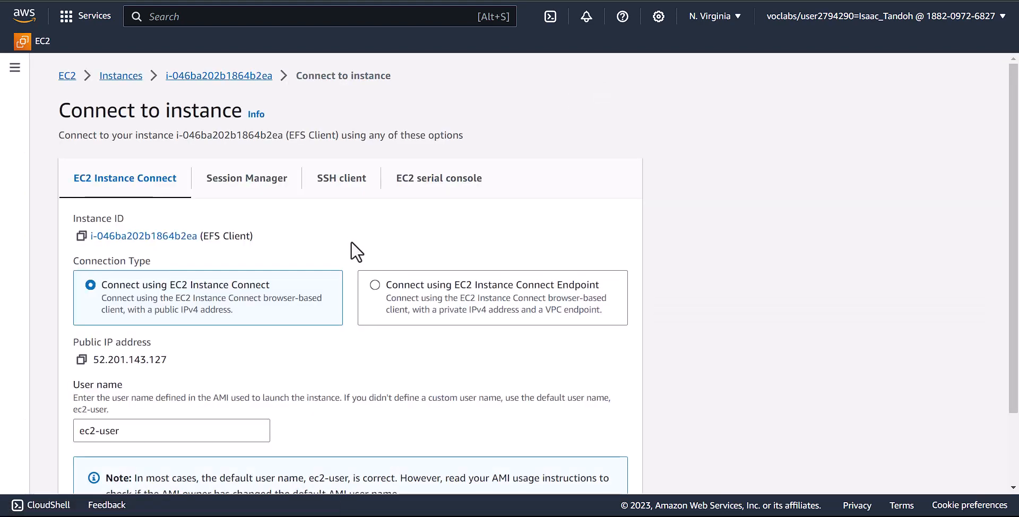
# Connect to the EFS Client with EC2 Instance Connect as ec2-user and create the directory with sudo mkdir efs.
pyautogui.scroll(-3, 126, 297)
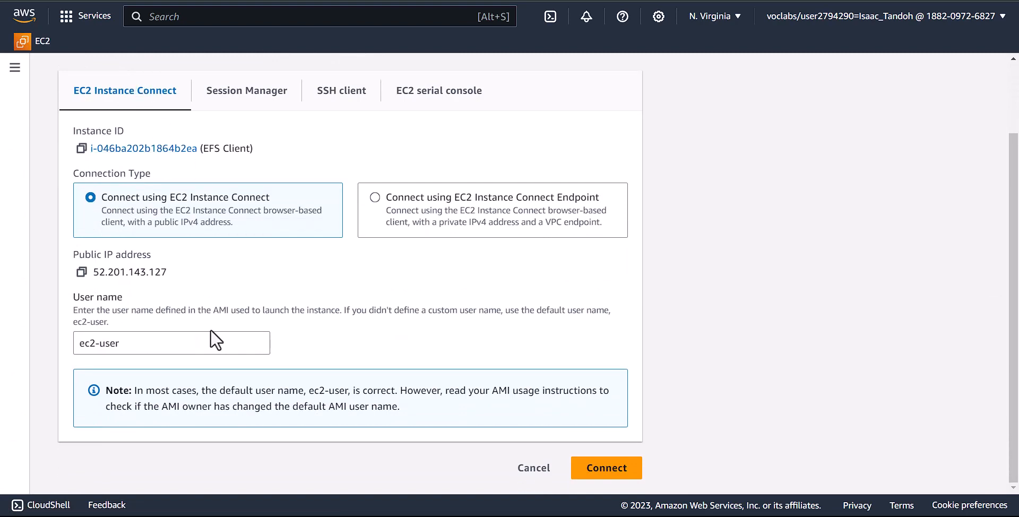
pyautogui.click(604, 467)
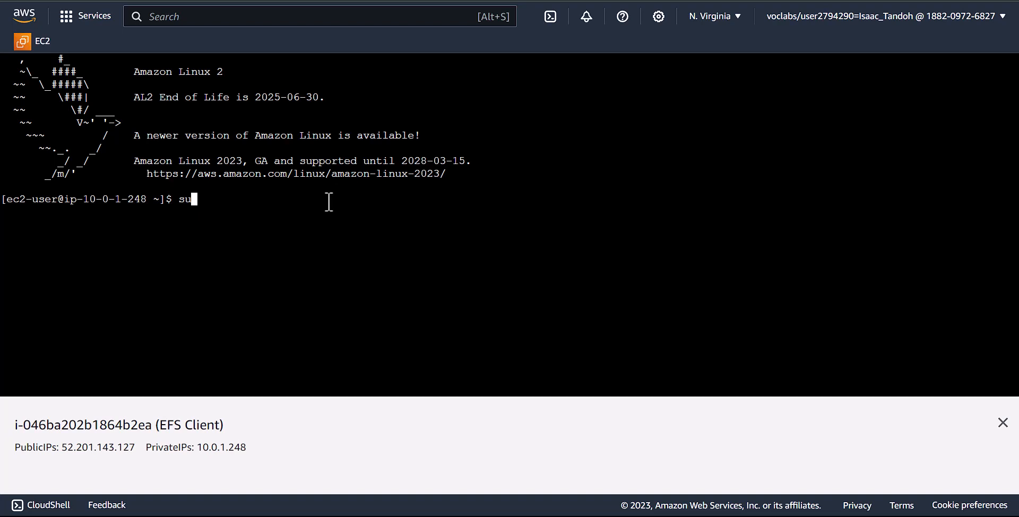
pyautogui.write('do mkdir efs')
pyautogui.press('Return')
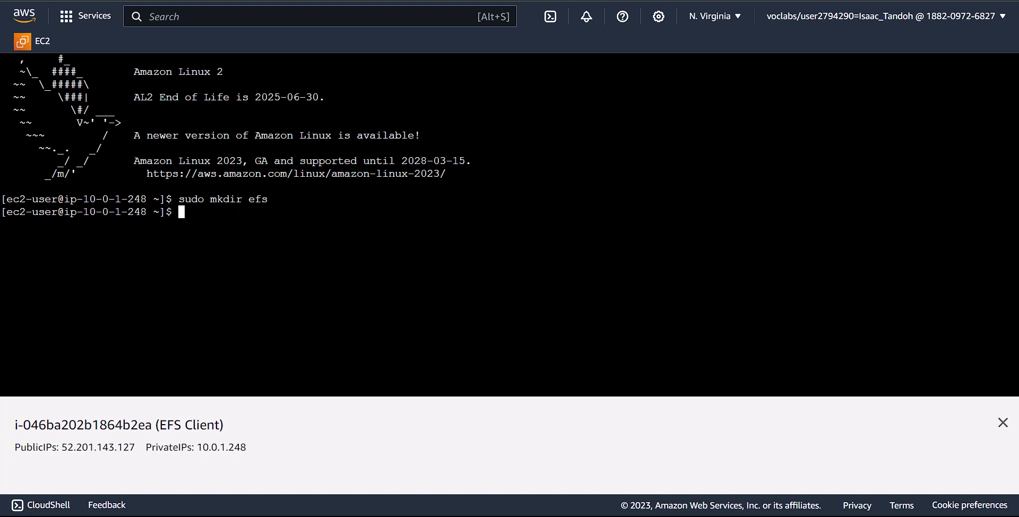
# Switch to My First EFS File System, open its attach instructions and copy the NFS client mount command for mounting via DNS.
pyautogui.hotkey('ctrl', 'Tab')
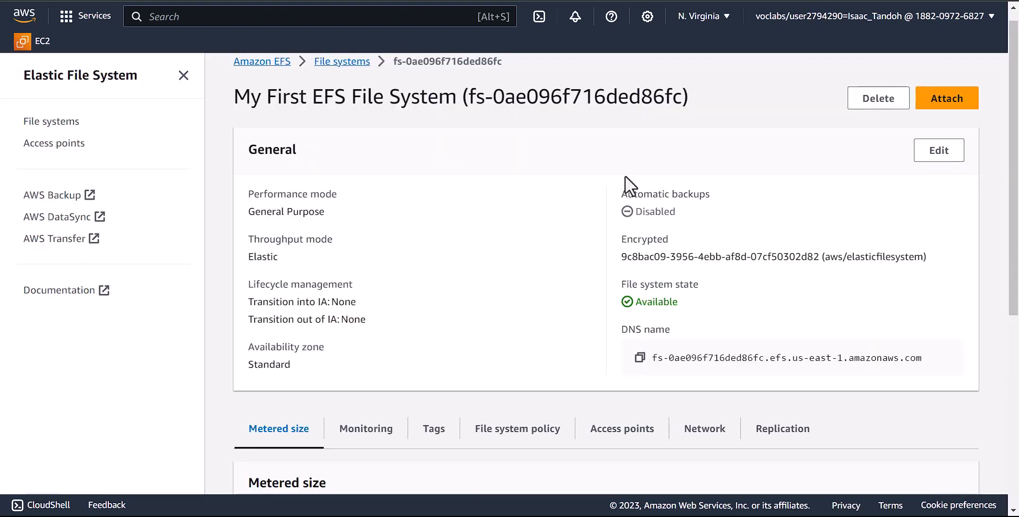
pyautogui.click(961, 106)
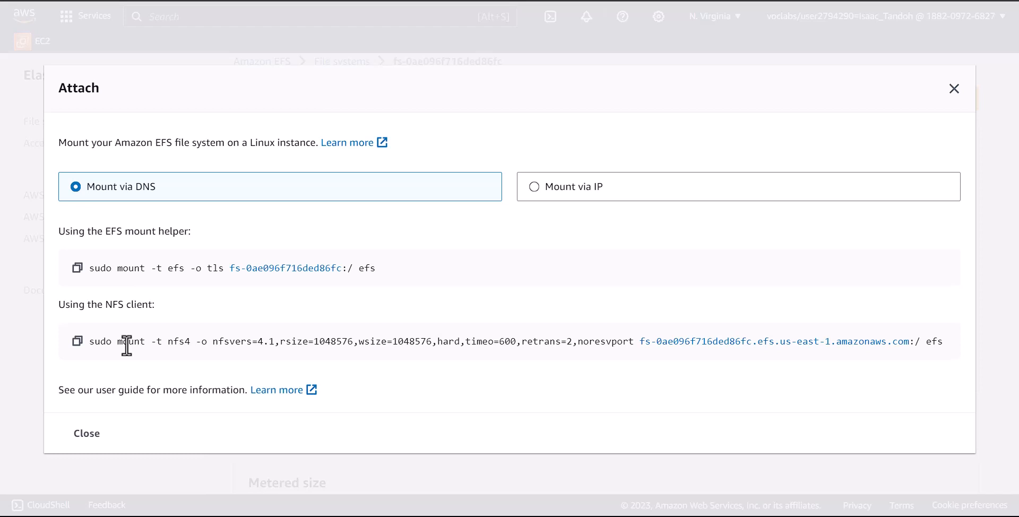
pyautogui.click(78, 342)
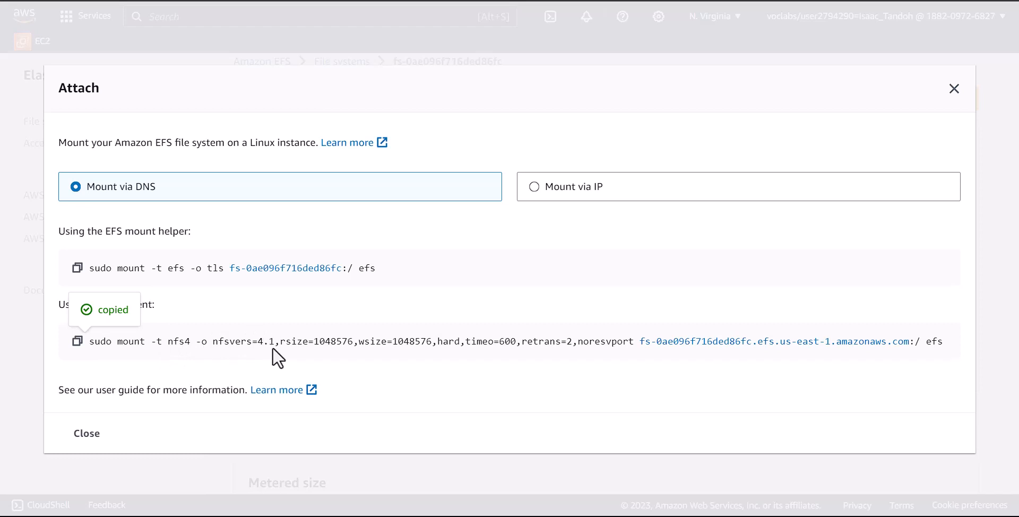
pyautogui.moveTo(320, 342); pyautogui.dragTo(336, 344)
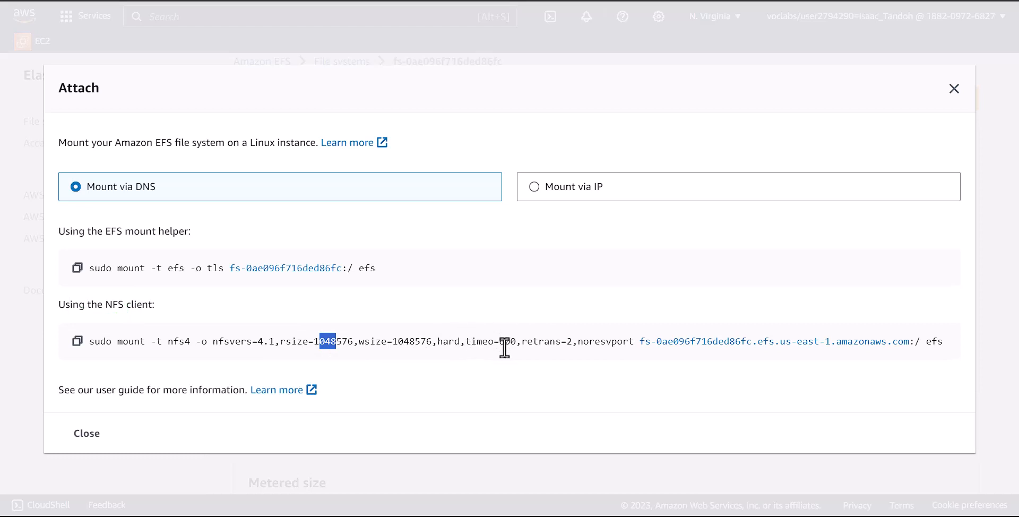
pyautogui.moveTo(516, 342); pyautogui.dragTo(503, 348)
pyautogui.click(536, 343)
pyautogui.moveTo(569, 341); pyautogui.dragTo(565, 341)
pyautogui.click(626, 345)
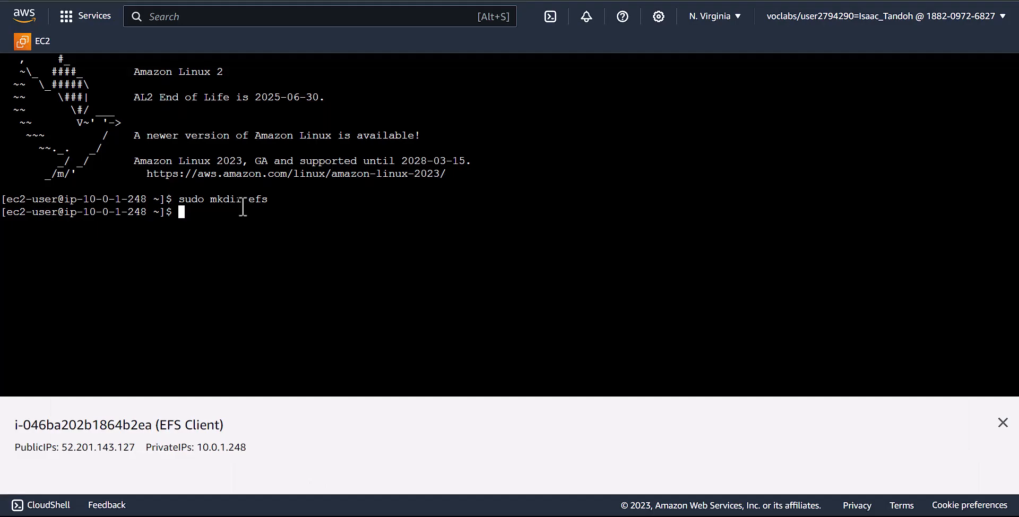
# Run the copied NFS mount command in the EFS Client terminal, and list the mounted file systems with sudo df -hT.
pyautogui.rightClick(237, 207)
pyautogui.rightClick(202, 215)
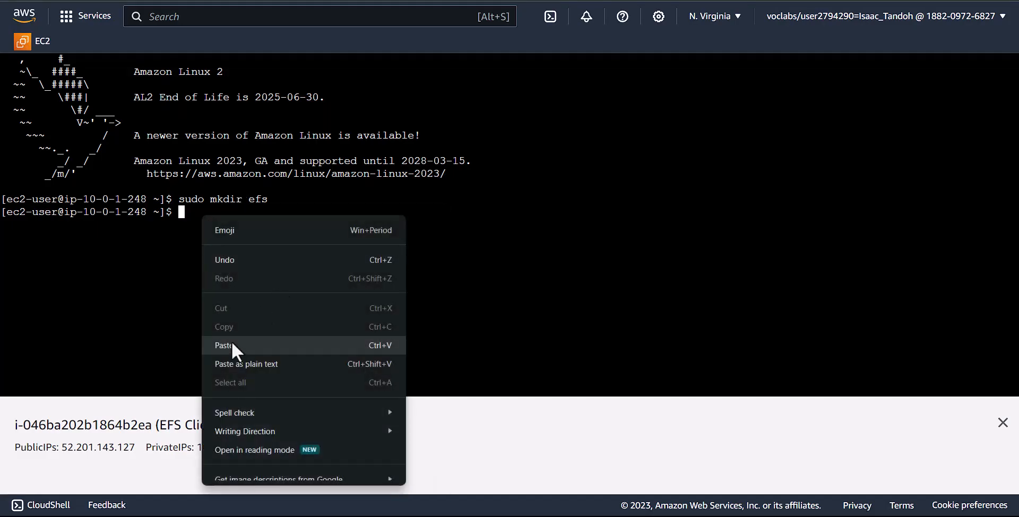
pyautogui.click(231, 345)
pyautogui.press('Return')
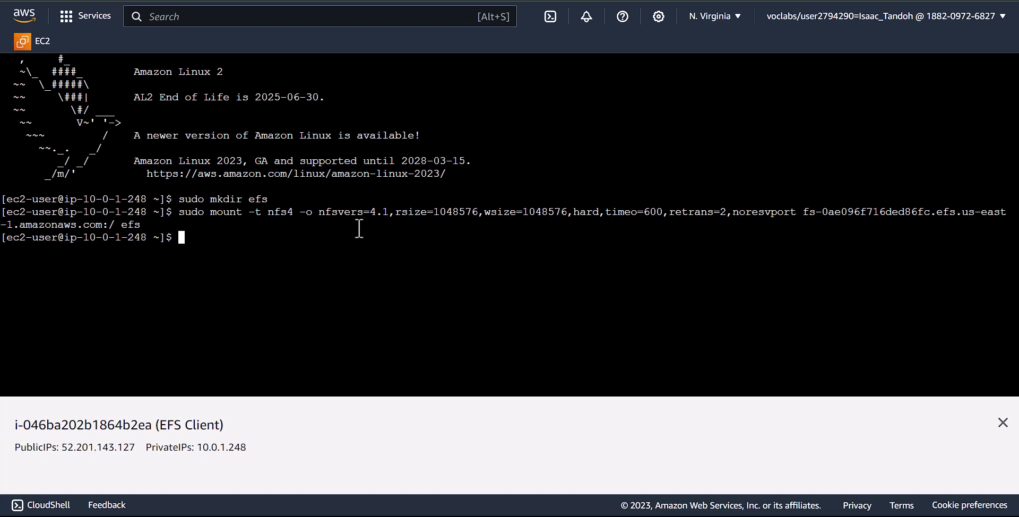
pyautogui.write('sudo df -hT')
pyautogui.press('Return')
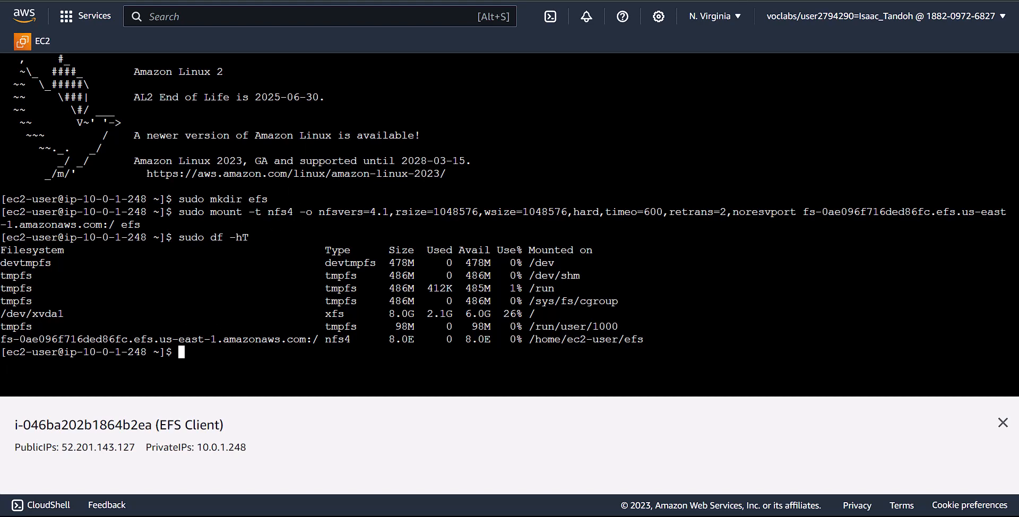
# Copy the sudo fio write-test command (10G file ./efs/fio-efs-test.img, 1M block size) from the Flexible IO document and run it in the EFS Client terminal.
pyautogui.click(690, 1)
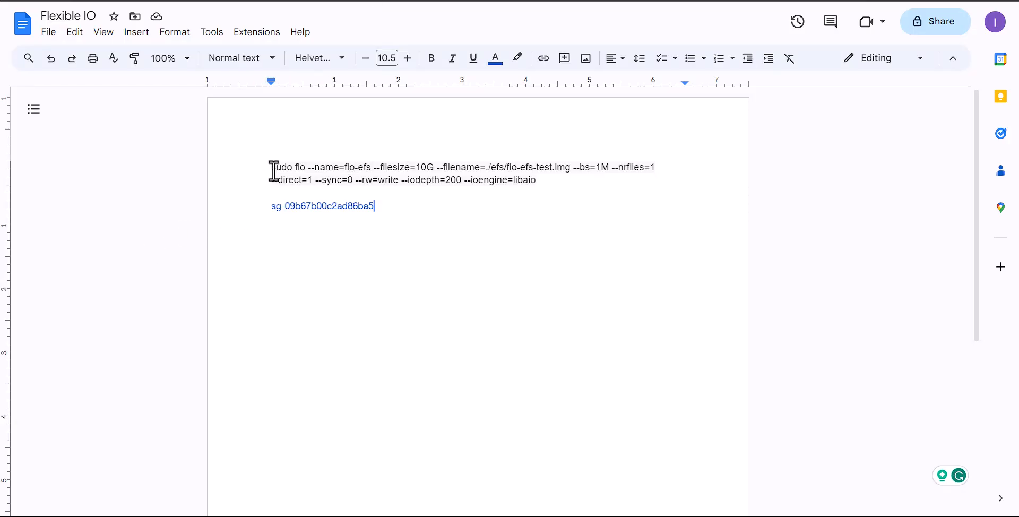
pyautogui.moveTo(271, 169); pyautogui.dragTo(534, 182)
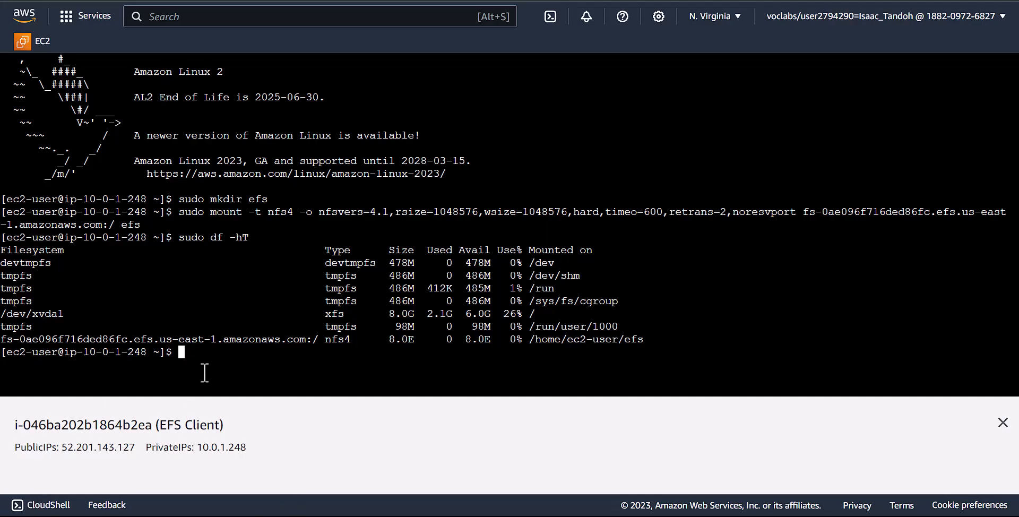
pyautogui.rightClick(204, 373)
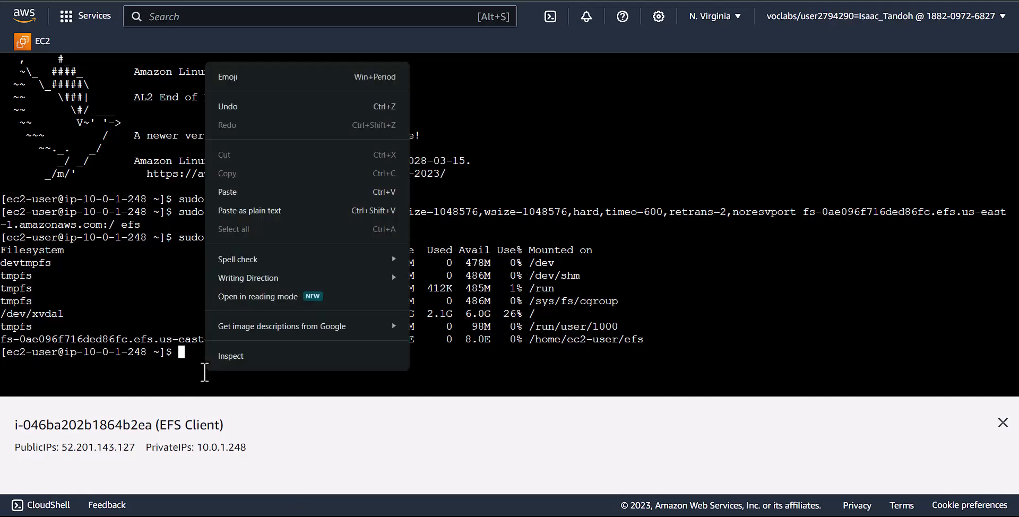
pyautogui.click(235, 192)
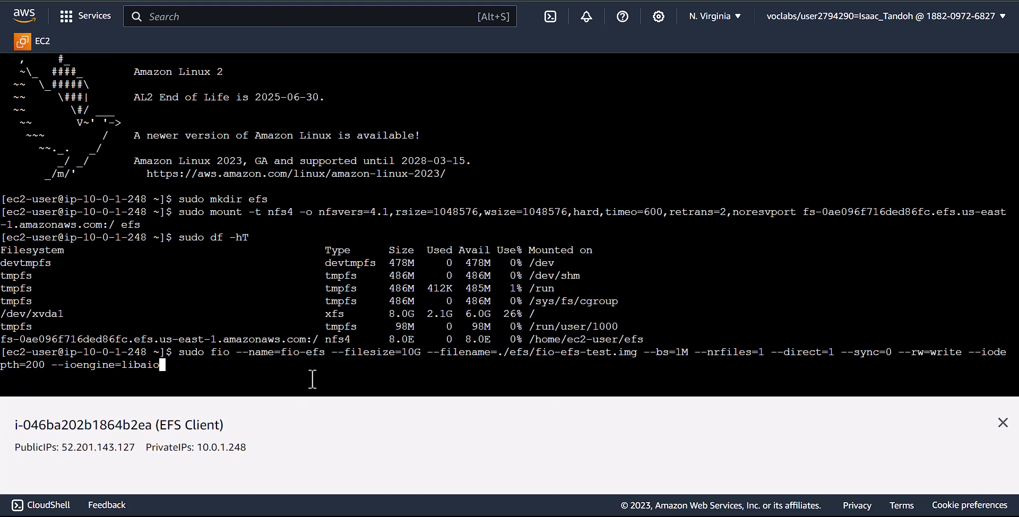
pyautogui.moveTo(210, 356); pyautogui.dragTo(229, 357)
pyautogui.moveTo(402, 355); pyautogui.dragTo(423, 355)
pyautogui.moveTo(535, 353); pyautogui.dragTo(638, 355)
pyautogui.click(228, 371)
pyautogui.press('Return')
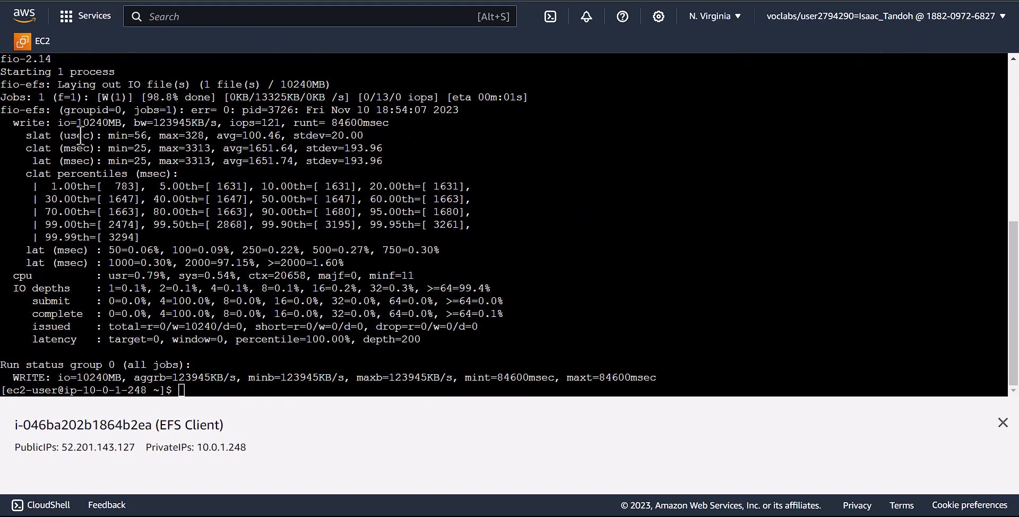
# Examine the fio write-test output and review the earlier mount and disk listing commands in the terminal.
pyautogui.moveTo(107, 123); pyautogui.dragTo(78, 123)
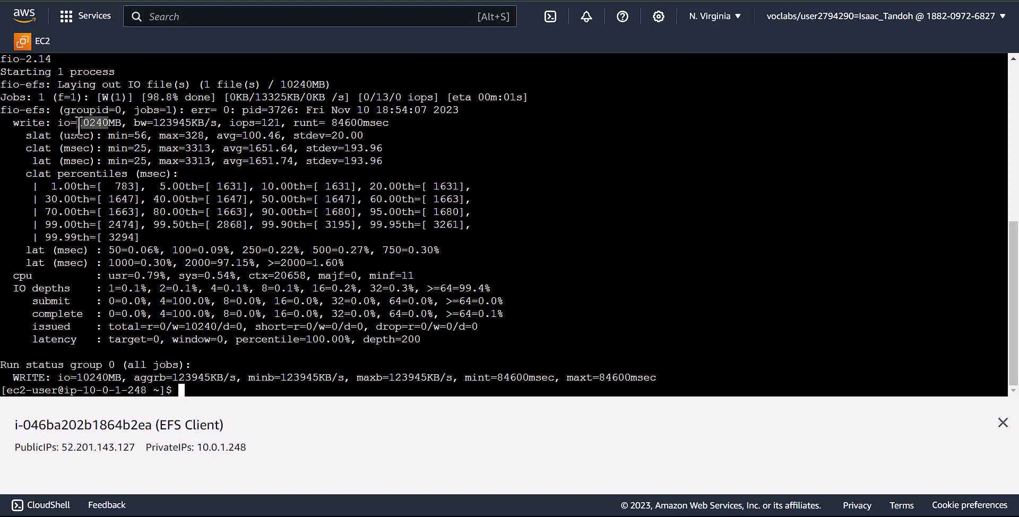
pyautogui.click(100, 123)
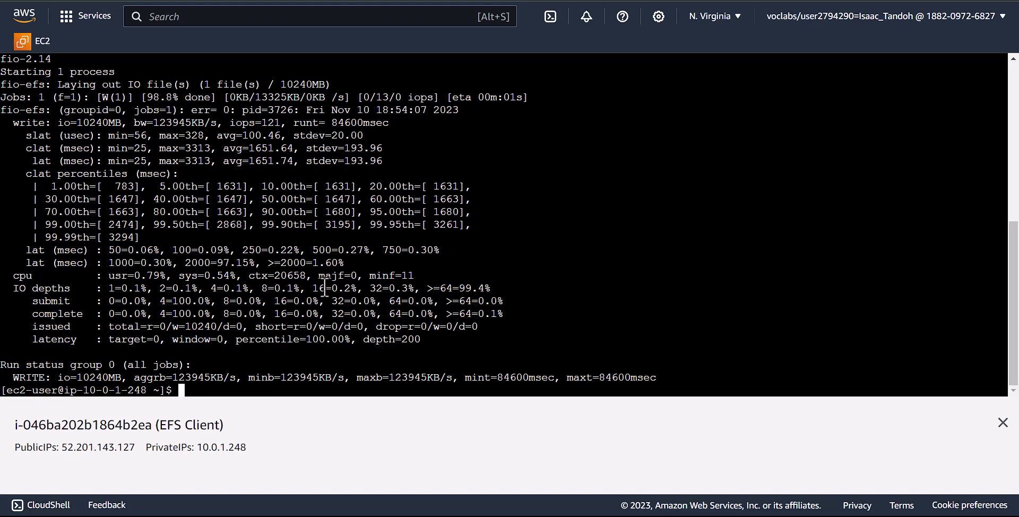
pyautogui.scroll(2, 285, 288)
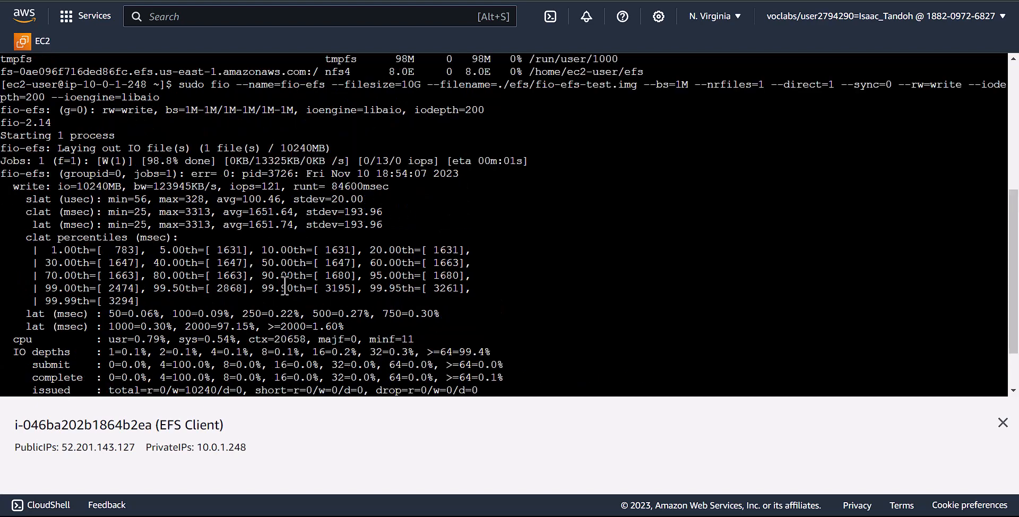
pyautogui.scroll(3, 285, 287)
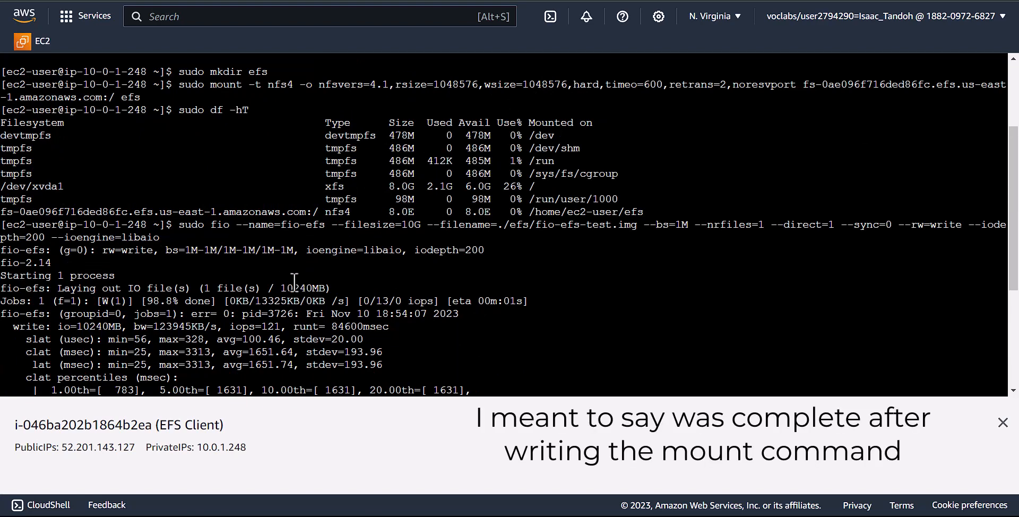
pyautogui.scroll(2, 271, 136)
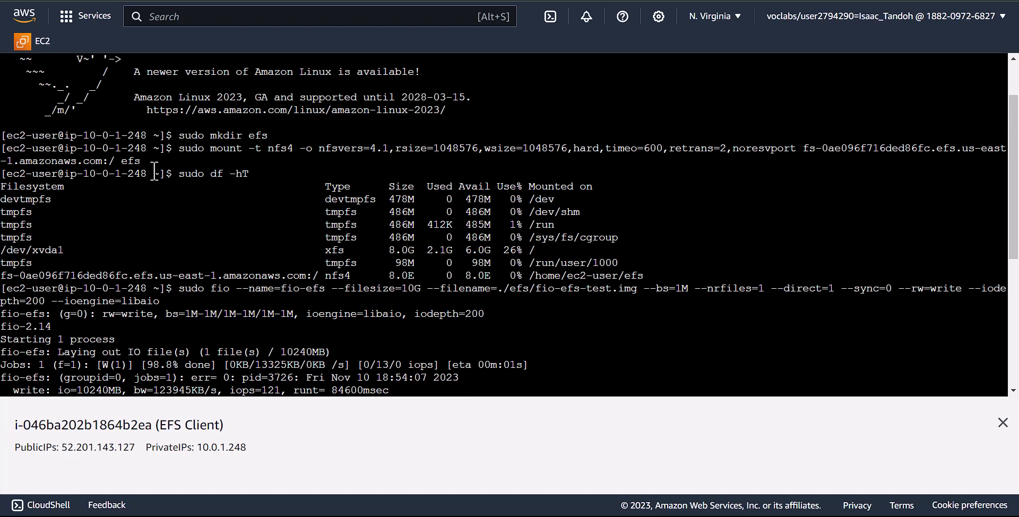
pyautogui.scroll(-3, 254, 265)
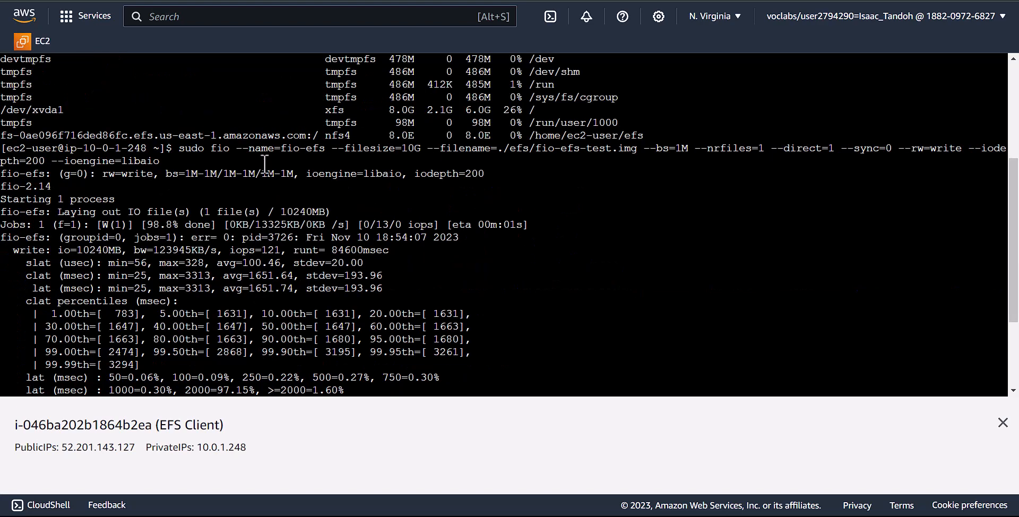
pyautogui.scroll(-2, 219, 205)
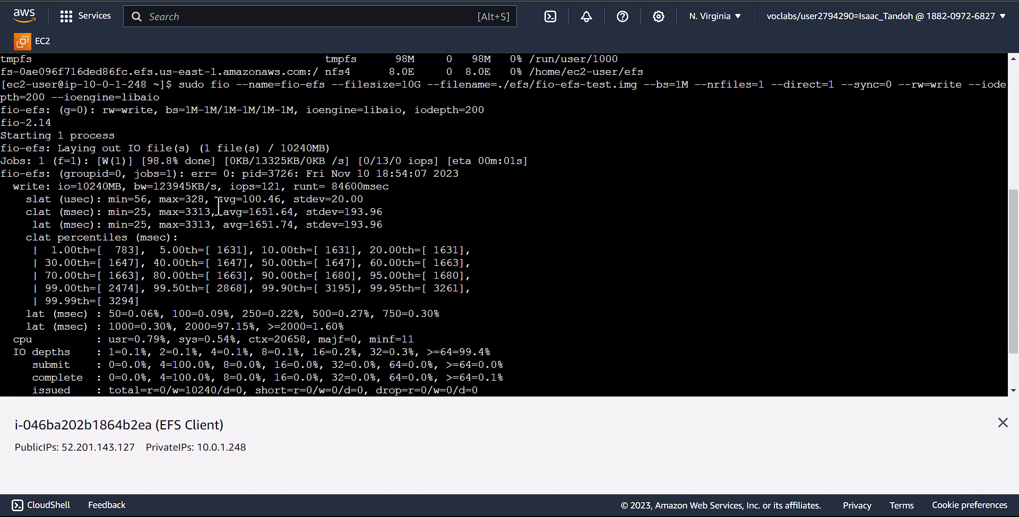
pyautogui.scroll(2, 218, 206)
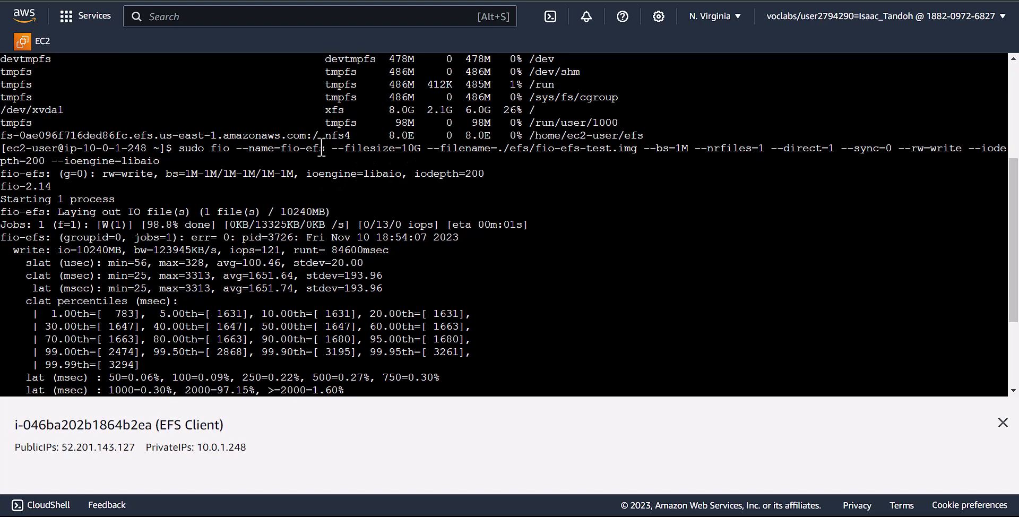
pyautogui.scroll(-4, 340, 257)
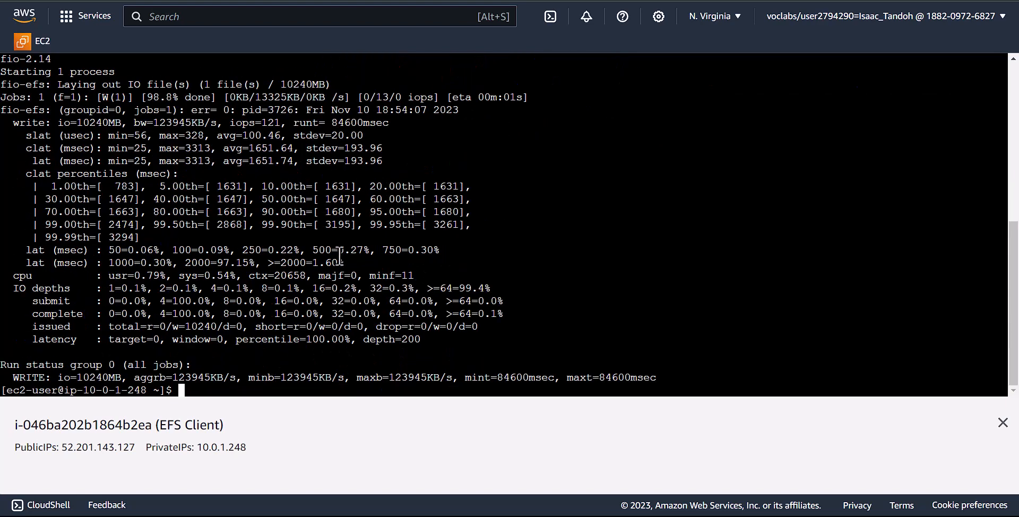
pyautogui.scroll(2, 286, 334)
pyautogui.scroll(-2, 285, 332)
# Return to the EC2 console page, search for CloudWatch among the services and open it.
pyautogui.click(309, 0)
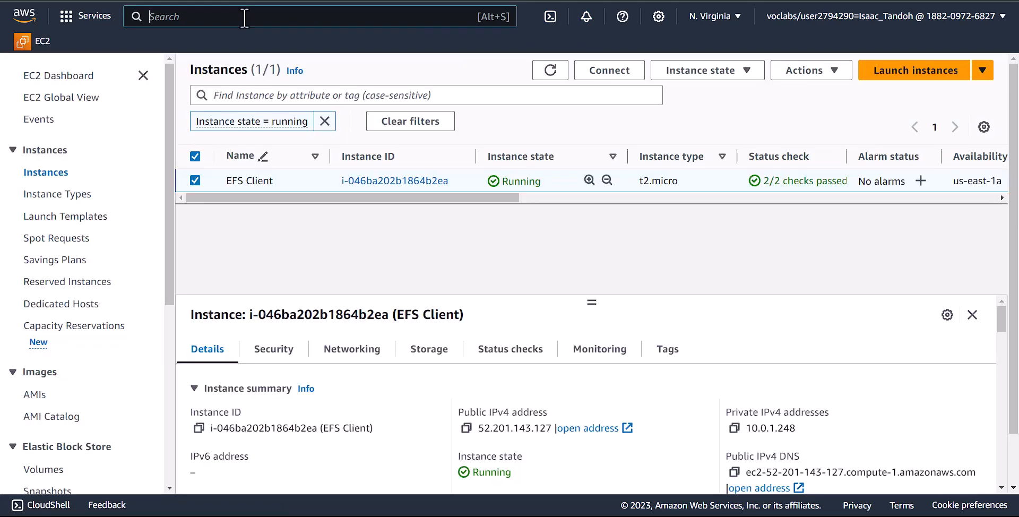
pyautogui.click(244, 17)
pyautogui.write('cloudwa')
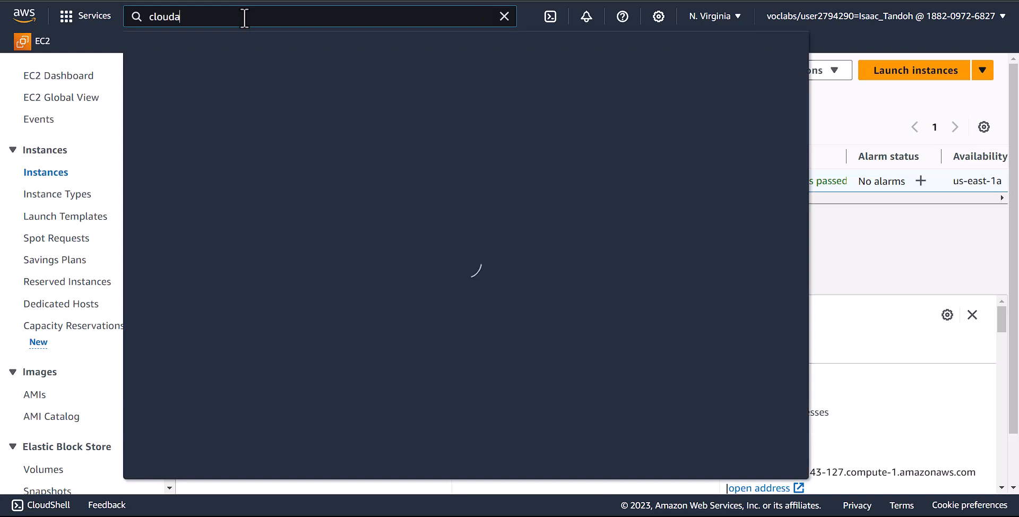
pyautogui.press('BackSpace')
pyautogui.write('wa')
pyautogui.click(379, 162)
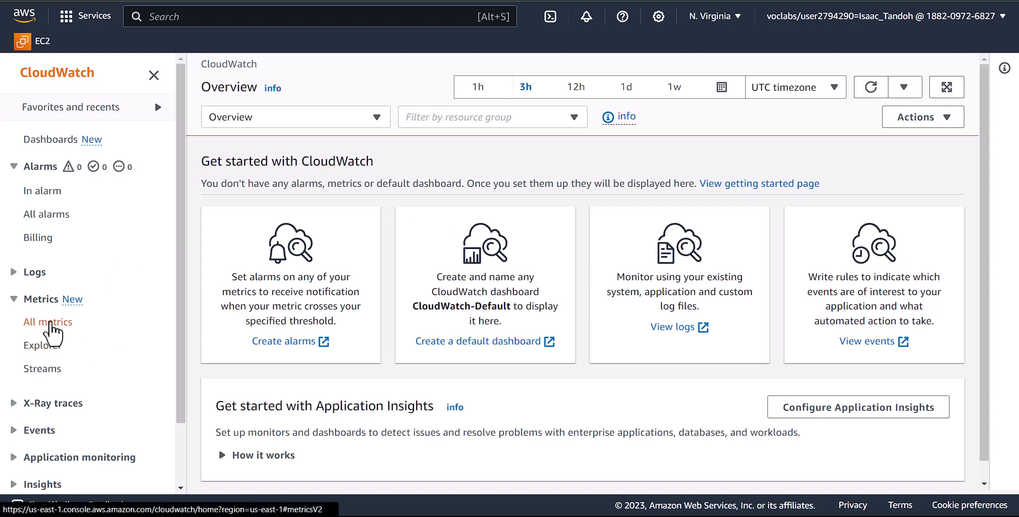
# Open the list of all CloudWatch metrics and drill down to the File System Metrics of EFS.
pyautogui.click(50, 322)
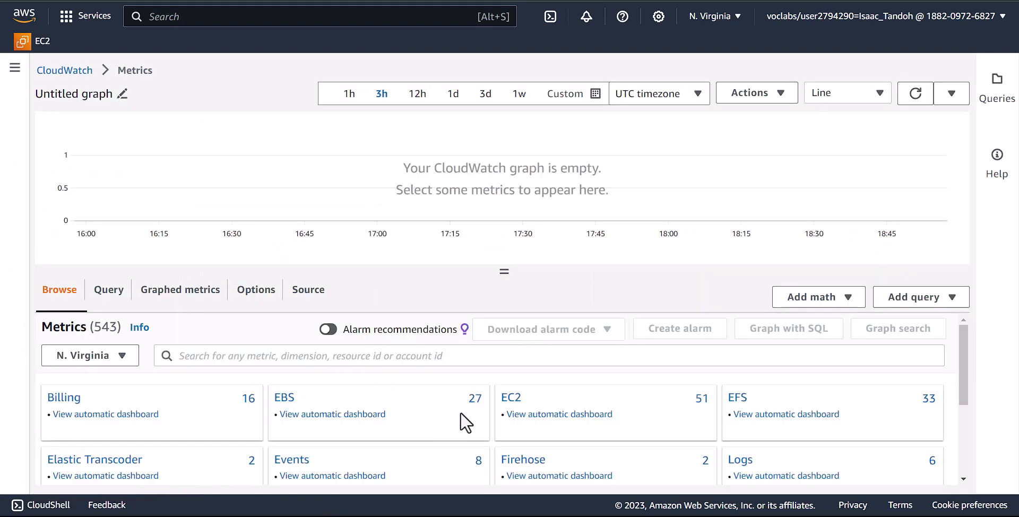
pyautogui.click(739, 398)
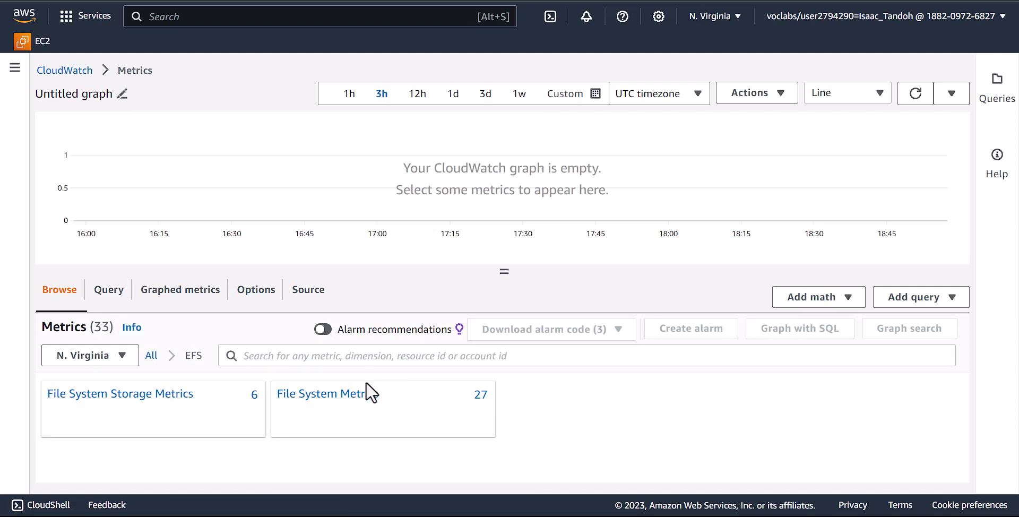
pyautogui.click(337, 399)
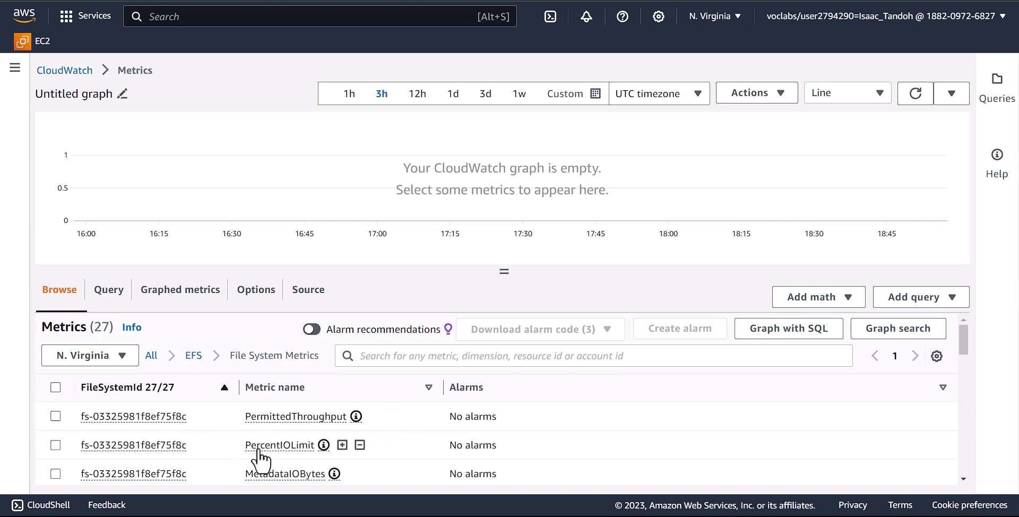
# Find file system fs-0ae096f716ded86fc in the metrics list and graph its PermittedThroughput metric.
pyautogui.scroll(-2, 313, 451)
pyautogui.scroll(-8, 309, 448)
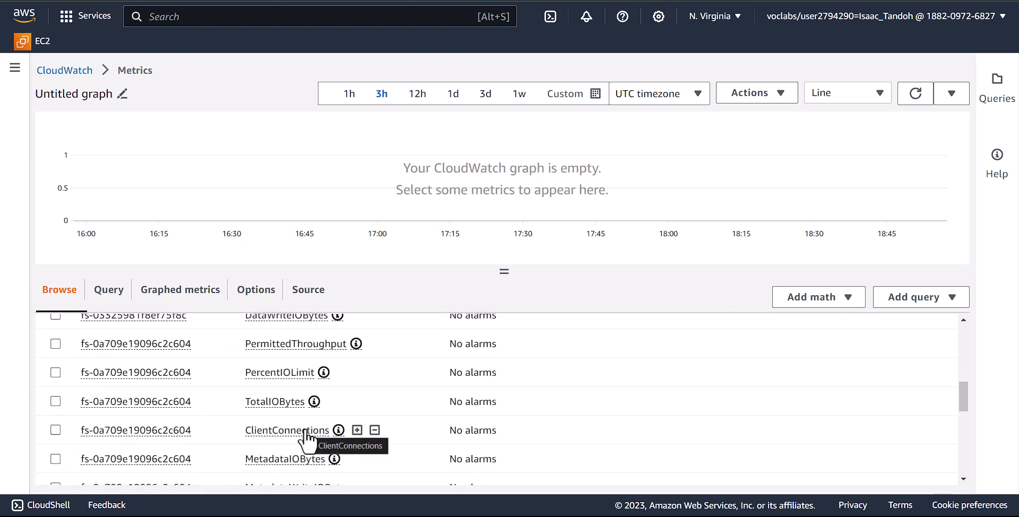
pyautogui.scroll(4, 307, 431)
pyautogui.scroll(4, 286, 424)
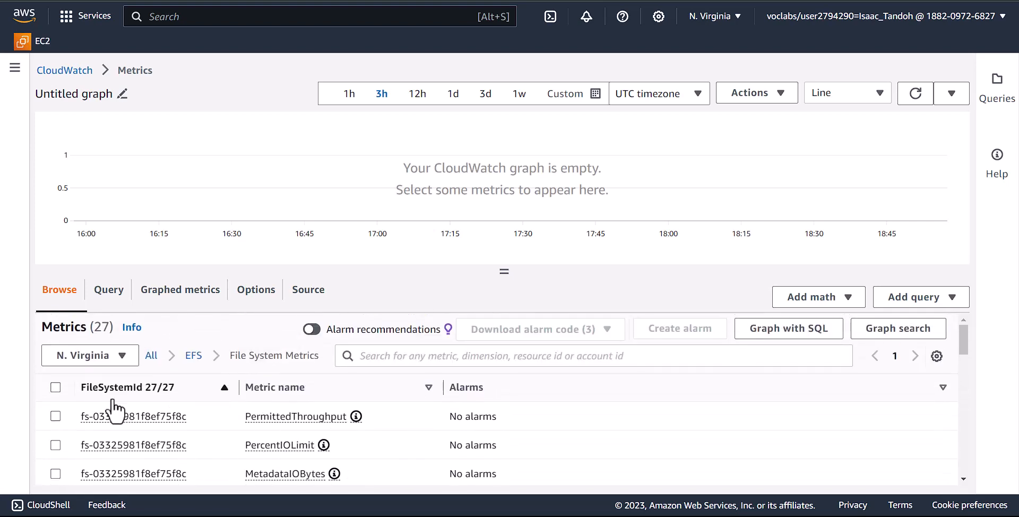
pyautogui.scroll(-3, 283, 424)
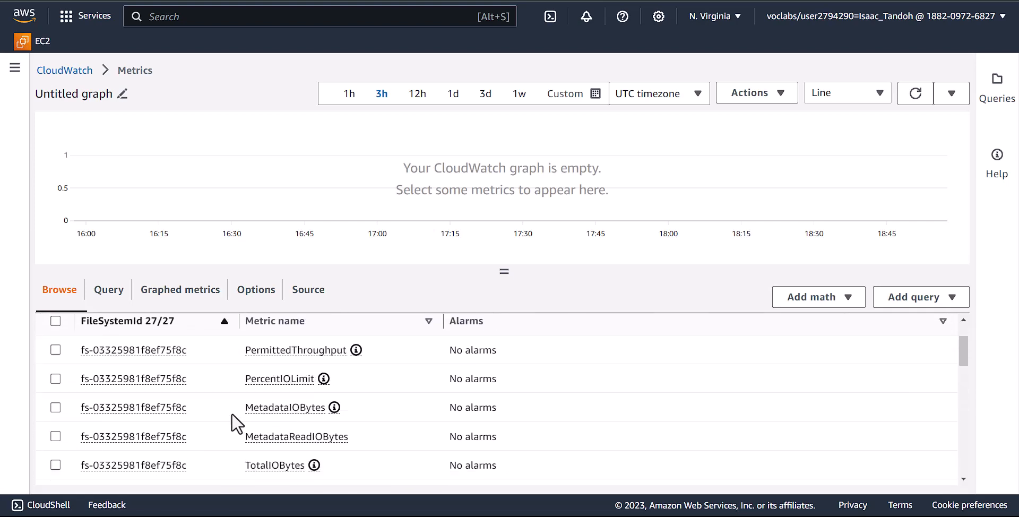
pyautogui.scroll(-3, 141, 420)
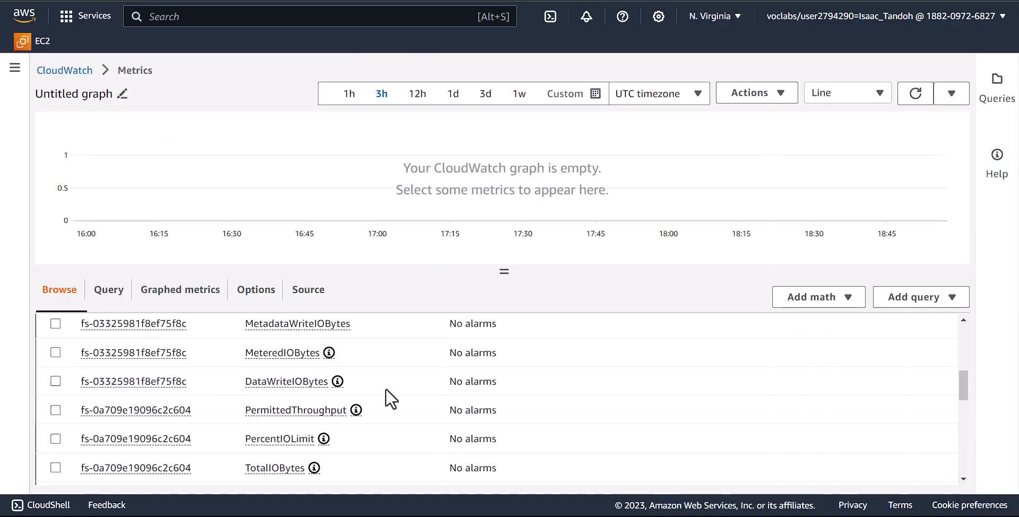
pyautogui.scroll(3, 229, 423)
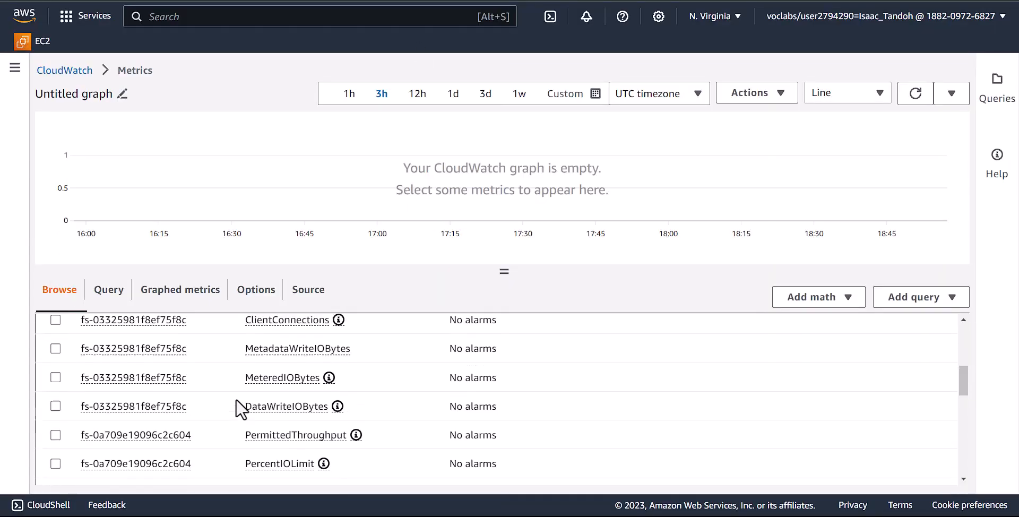
pyautogui.scroll(2, 277, 366)
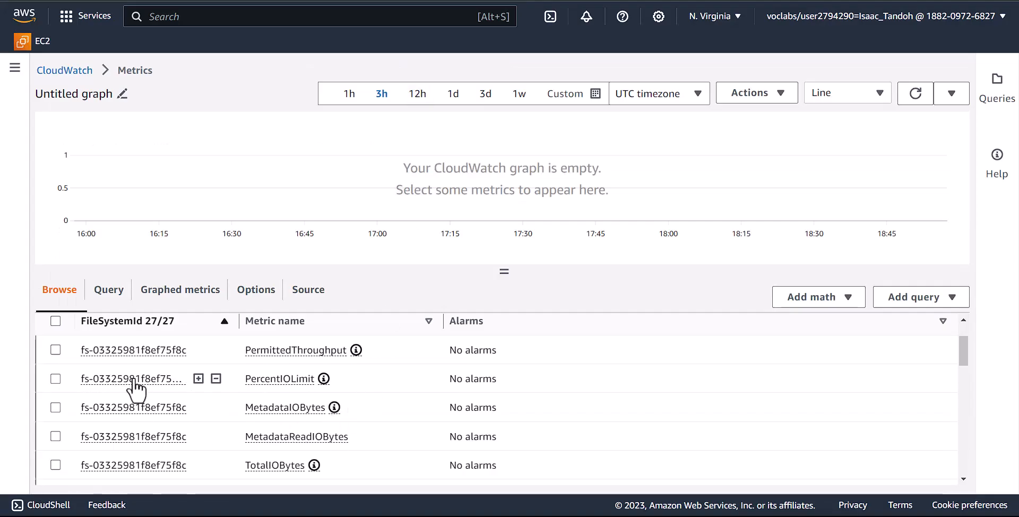
pyautogui.scroll(-5, 135, 390)
pyautogui.scroll(-3, 135, 390)
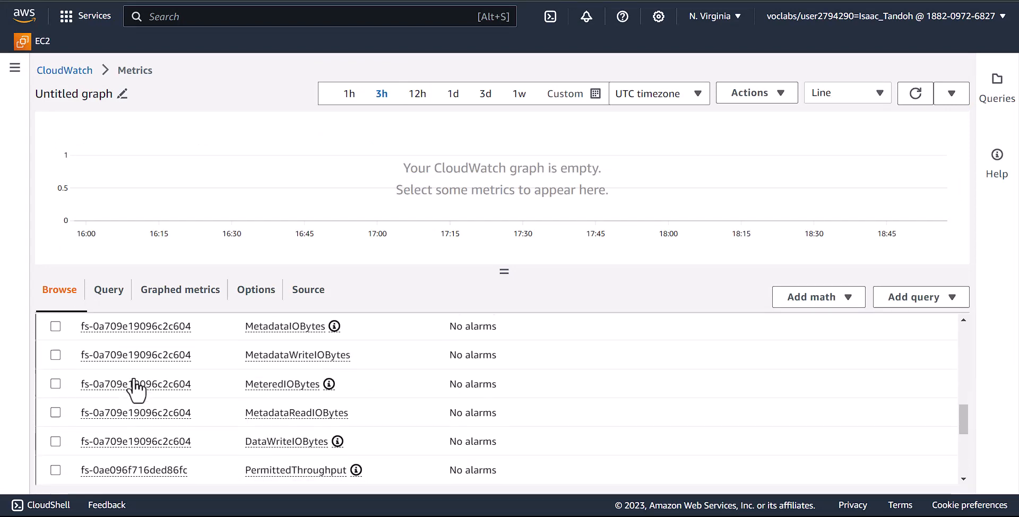
pyautogui.scroll(-2, 135, 387)
pyautogui.scroll(1, 212, 408)
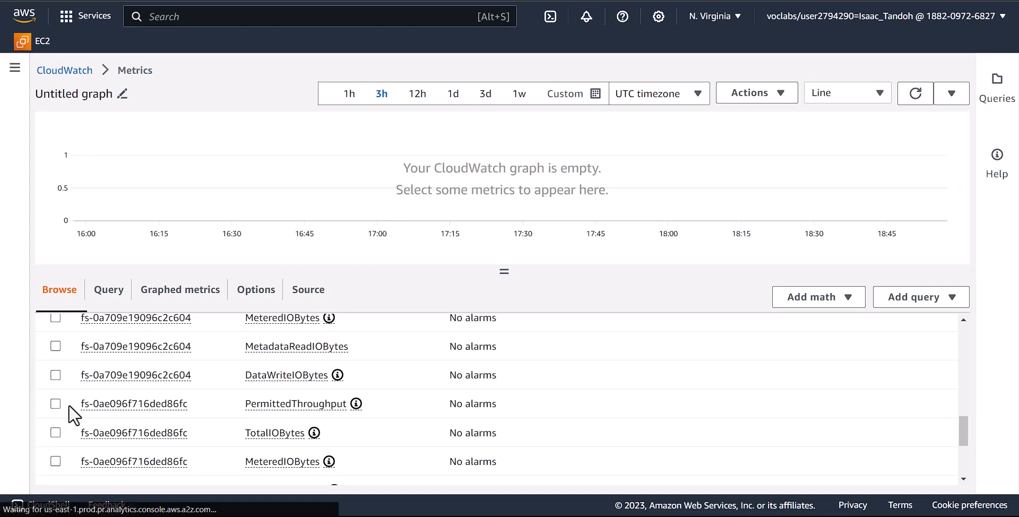
pyautogui.click(56, 403)
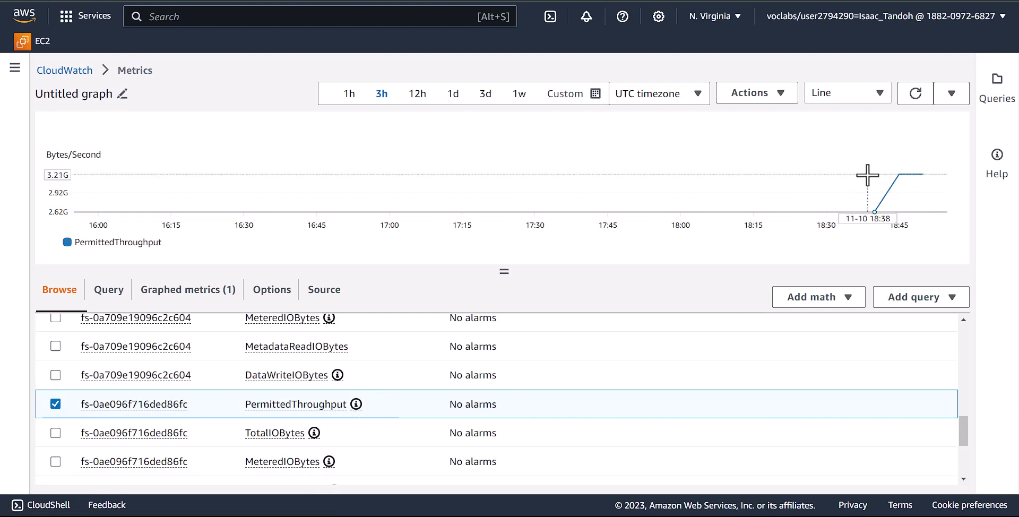
# Zoom the graph to the rise after about 18:39, show the 1h range, and inspect the points along the PermittedThroughput line.
pyautogui.moveTo(867, 176); pyautogui.dragTo(939, 178)
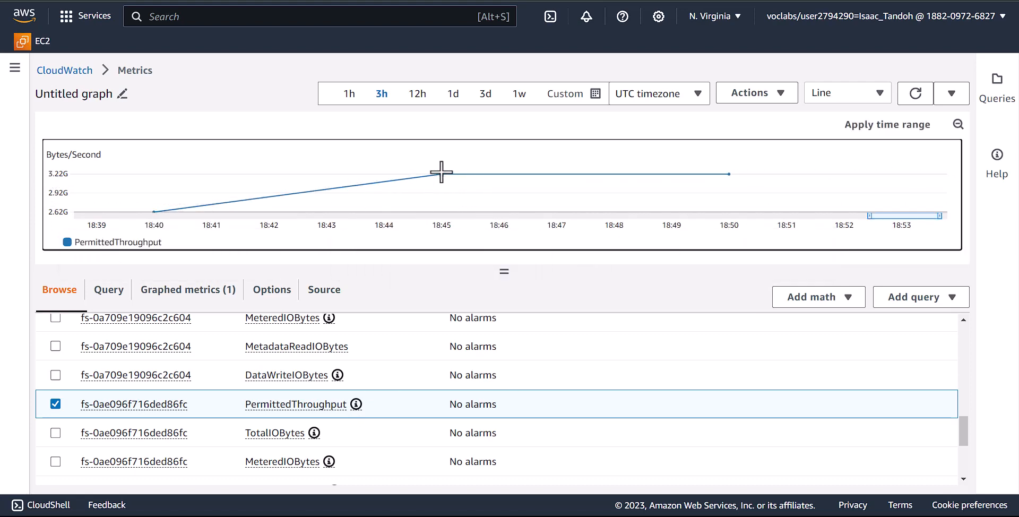
pyautogui.moveTo(448, 174)
pyautogui.click(349, 94)
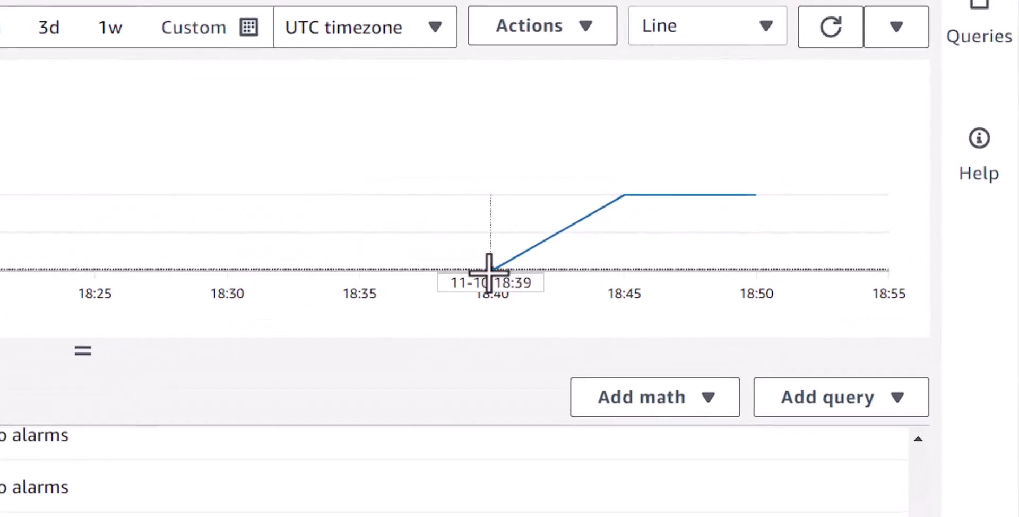
pyautogui.moveTo(625, 197)
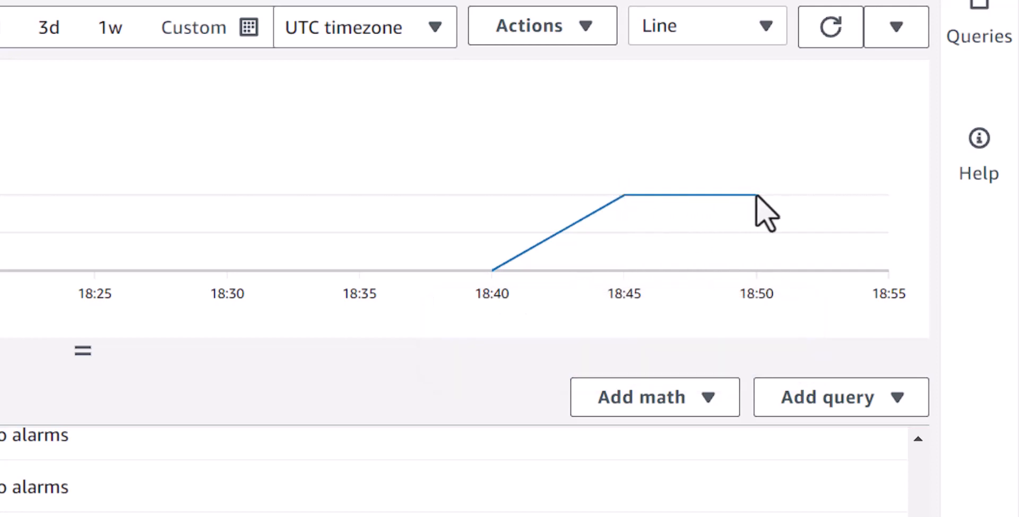
pyautogui.moveTo(753, 195)
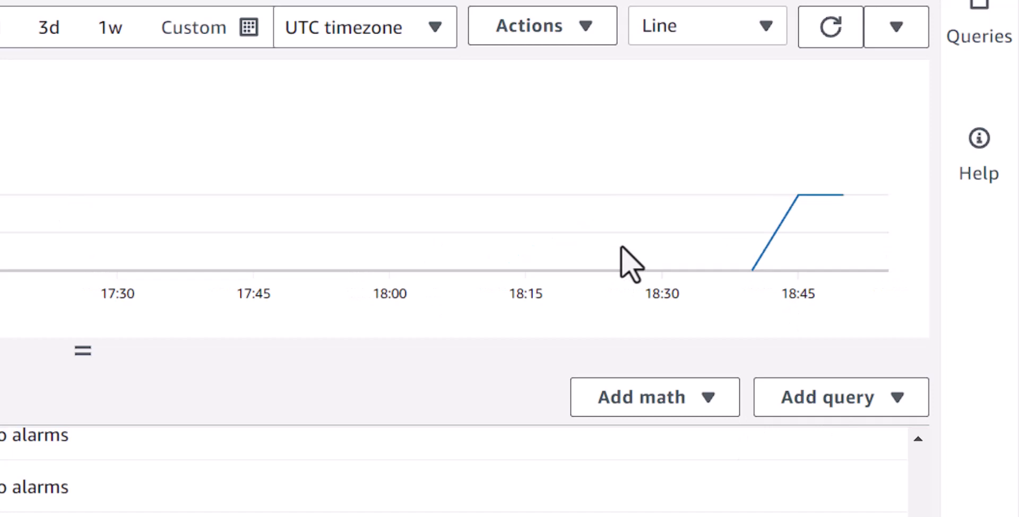
pyautogui.moveTo(627, 246)
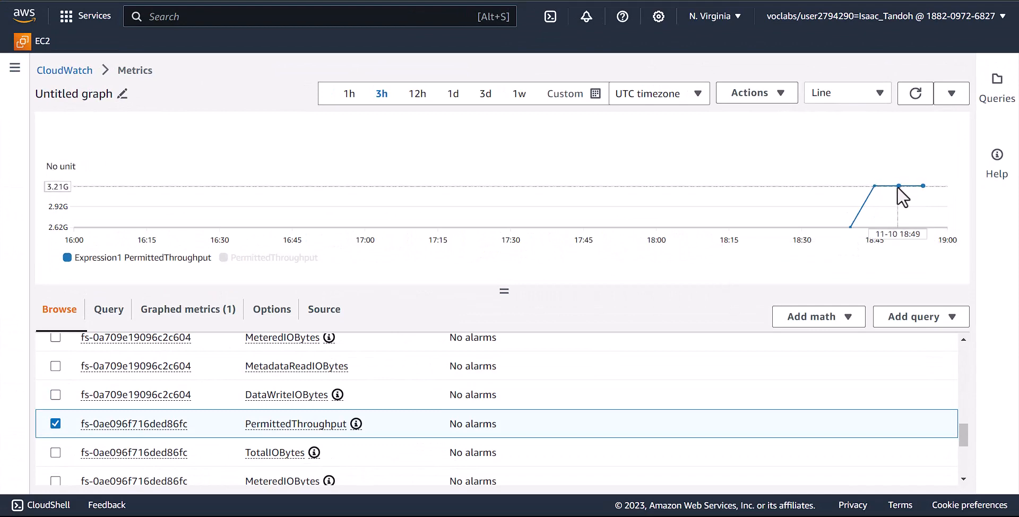
pyautogui.moveTo(873, 186)
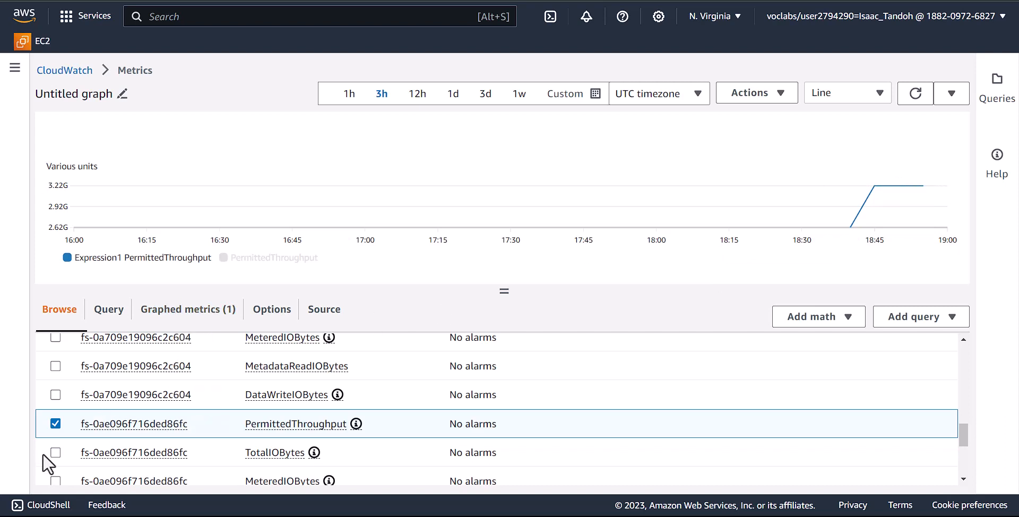
# Remove PermittedThroughput from the graph and plot the DataWriteIOBytes metric of file system fs-0ae096f716ded86fc instead.
pyautogui.click(54, 423)
pyautogui.click(54, 425)
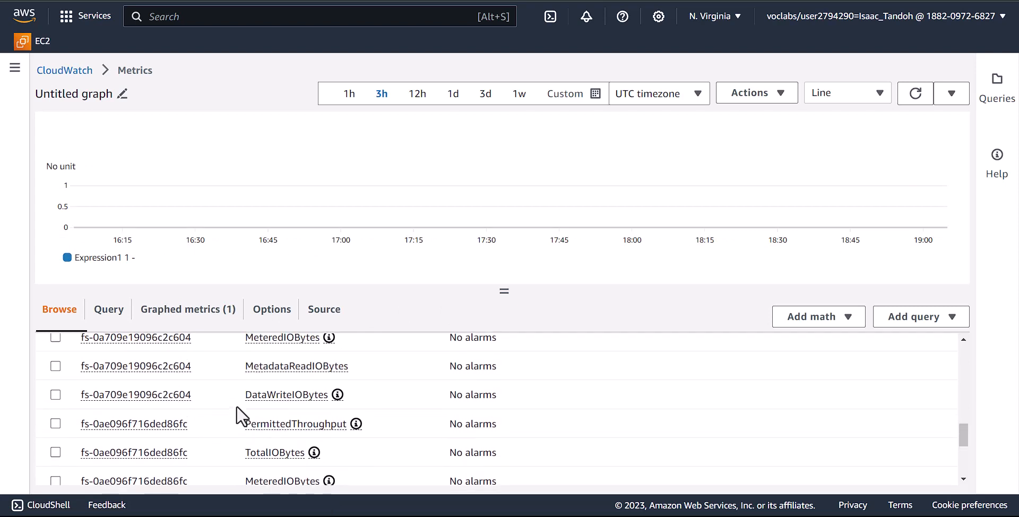
pyautogui.scroll(-1, 238, 415)
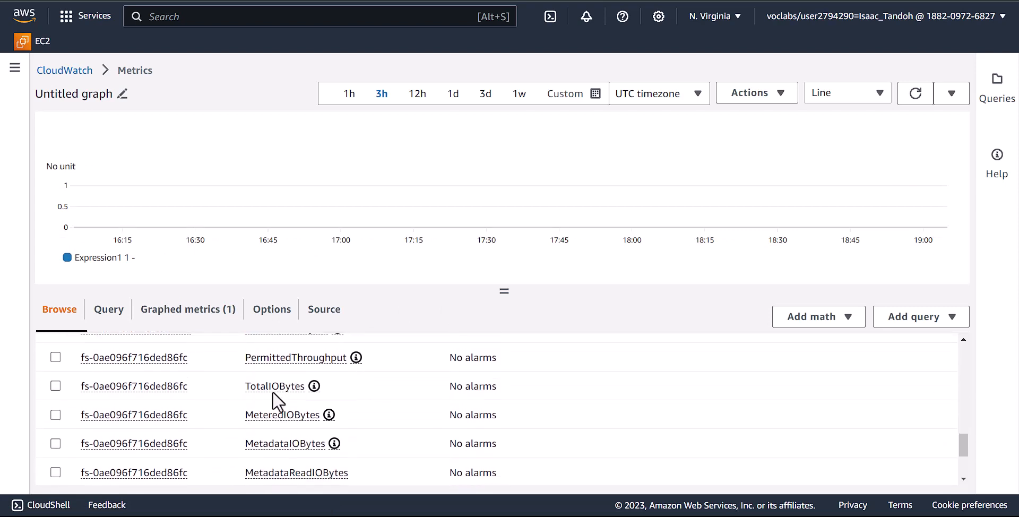
pyautogui.scroll(1, 314, 409)
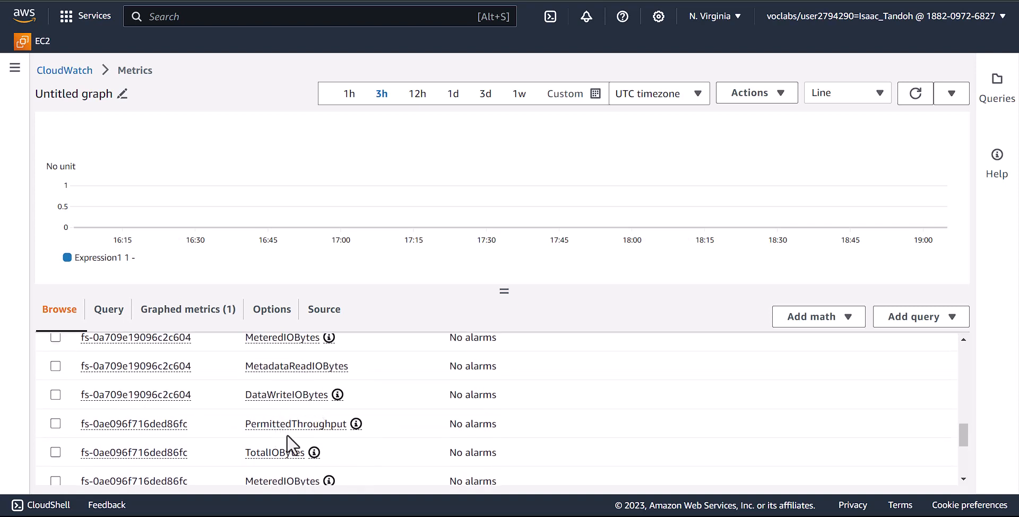
pyautogui.scroll(-1, 277, 393)
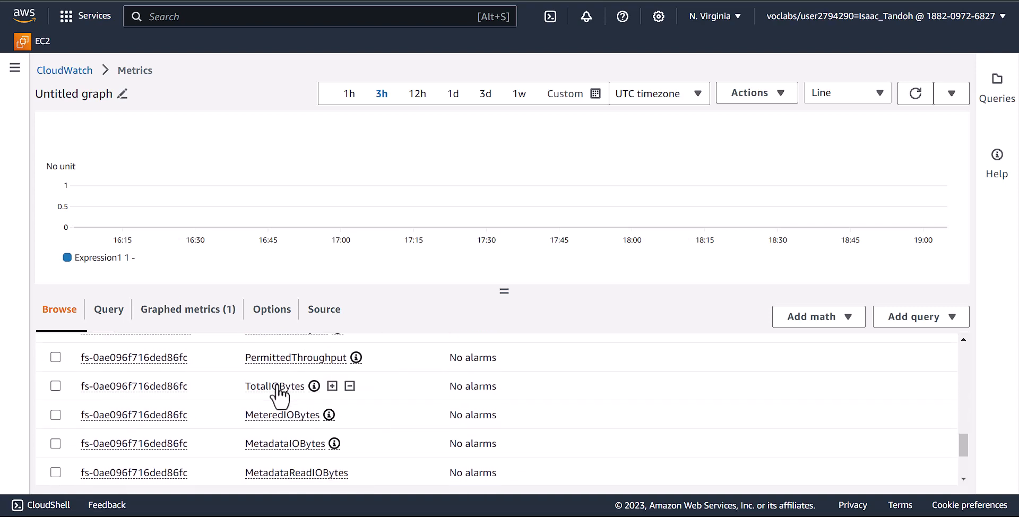
pyautogui.scroll(-1, 276, 387)
pyautogui.scroll(-1, 400, 386)
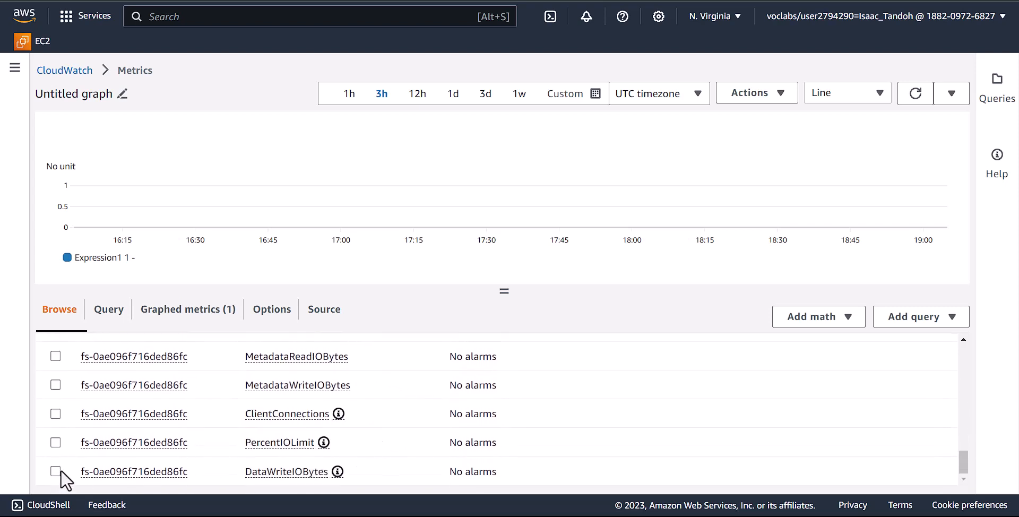
pyautogui.click(56, 471)
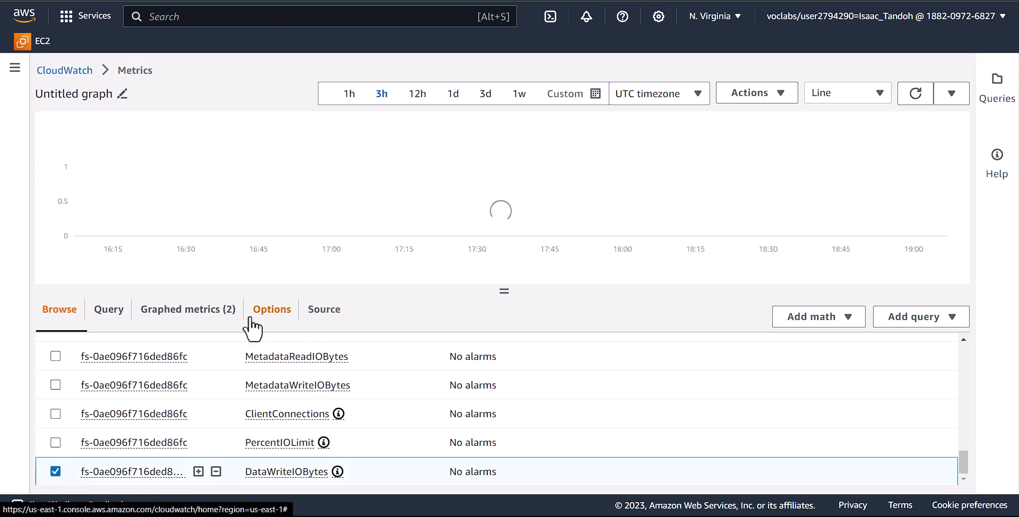
pyautogui.scroll(3, 223, 414)
pyautogui.scroll(-3, 222, 412)
pyautogui.moveTo(208, 364)
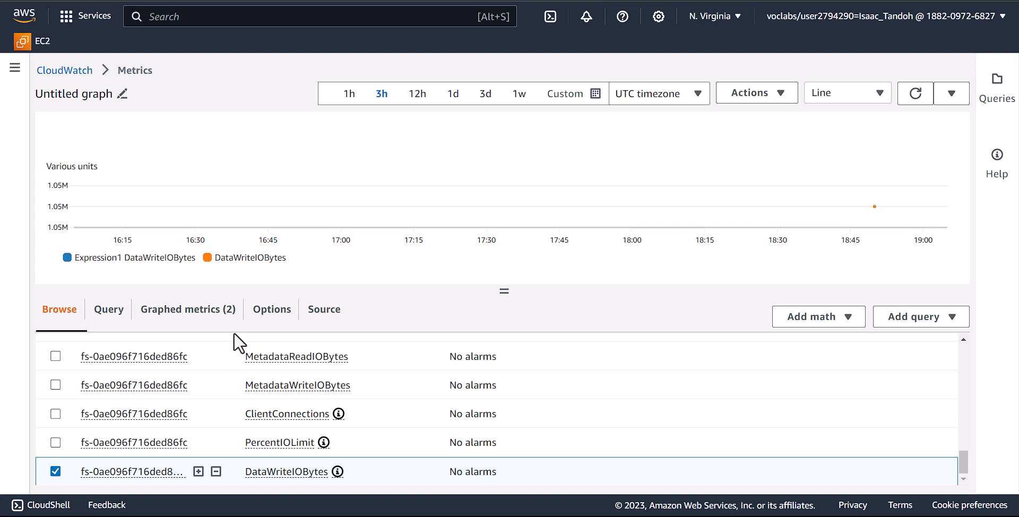
# Set the graphed metrics' statistic to Sum and the period to 1 minute.
pyautogui.click(204, 318)
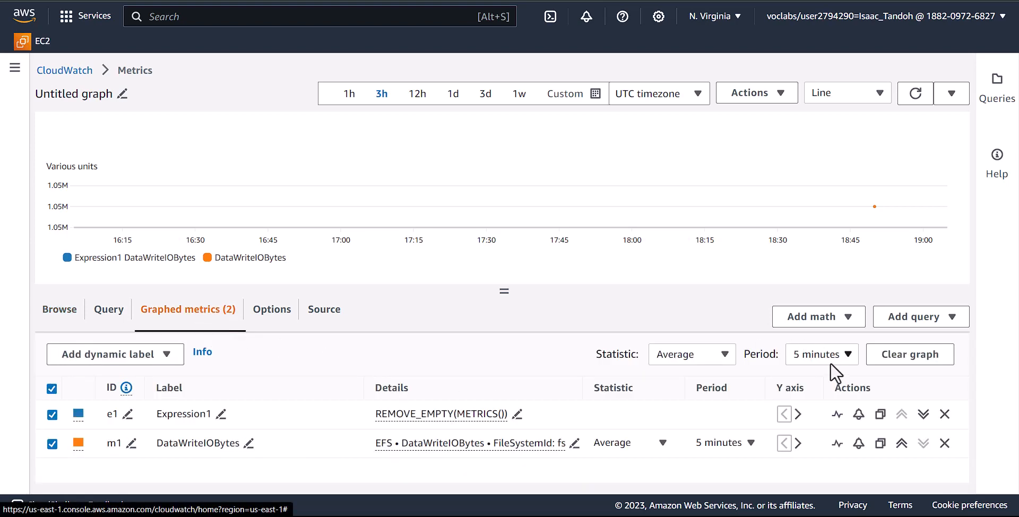
pyautogui.click(692, 362)
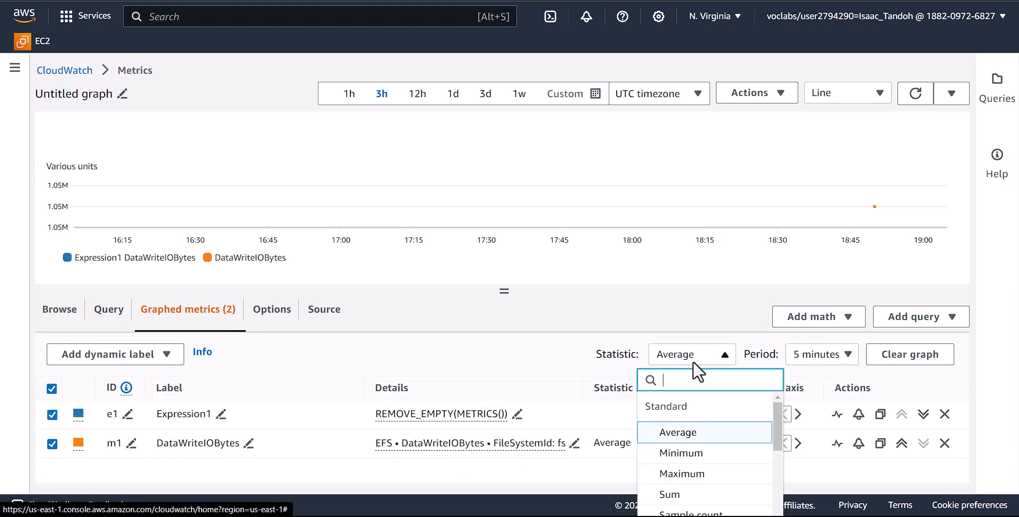
pyautogui.click(665, 495)
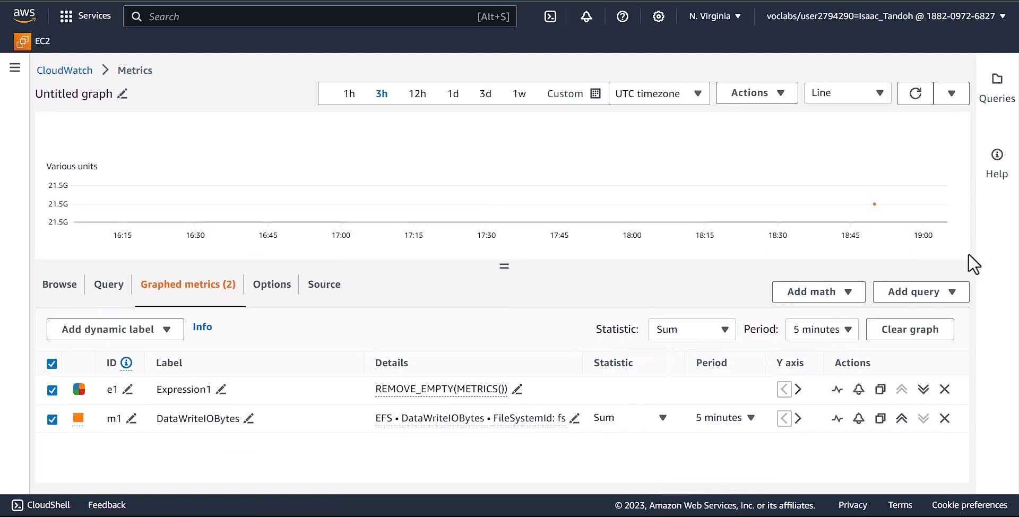
pyautogui.click(822, 329)
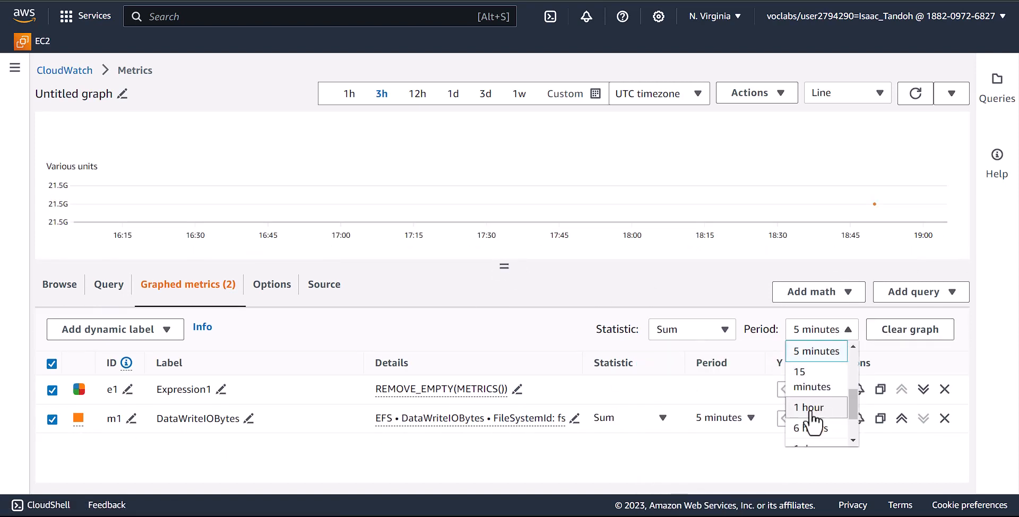
pyautogui.scroll(2, 812, 405)
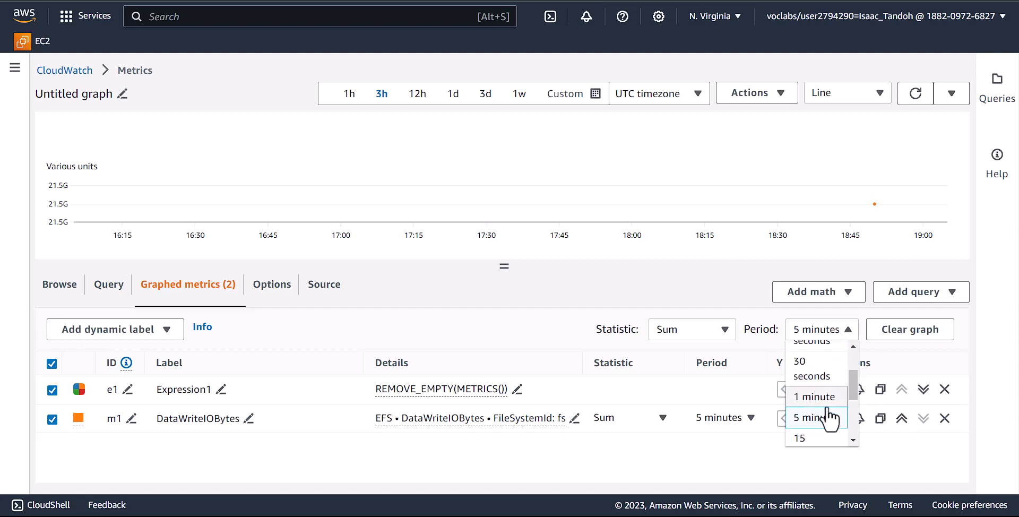
pyautogui.click(815, 398)
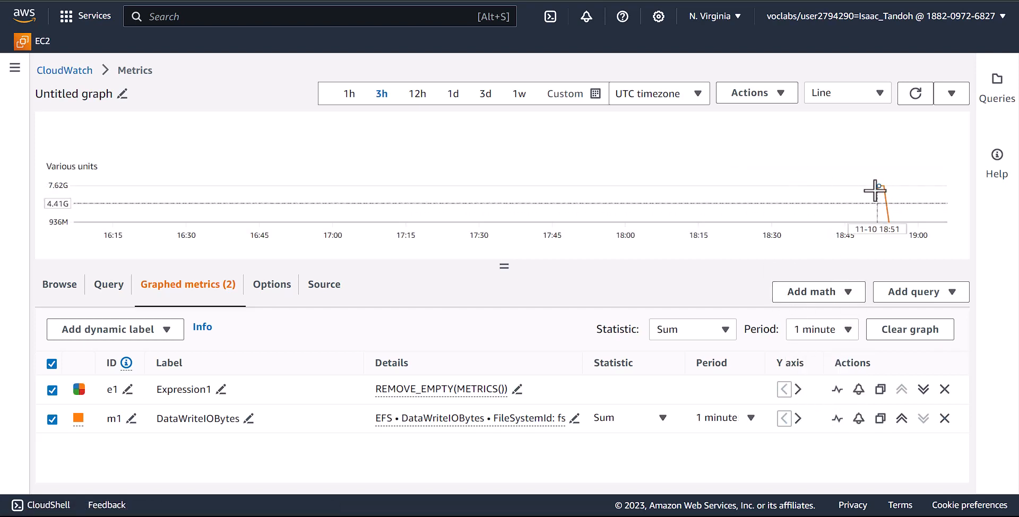
# Inspect the DataWriteIOBytes peak at 18:53 on the graph and open the Windows Calculator.
pyautogui.moveTo(860, 216)
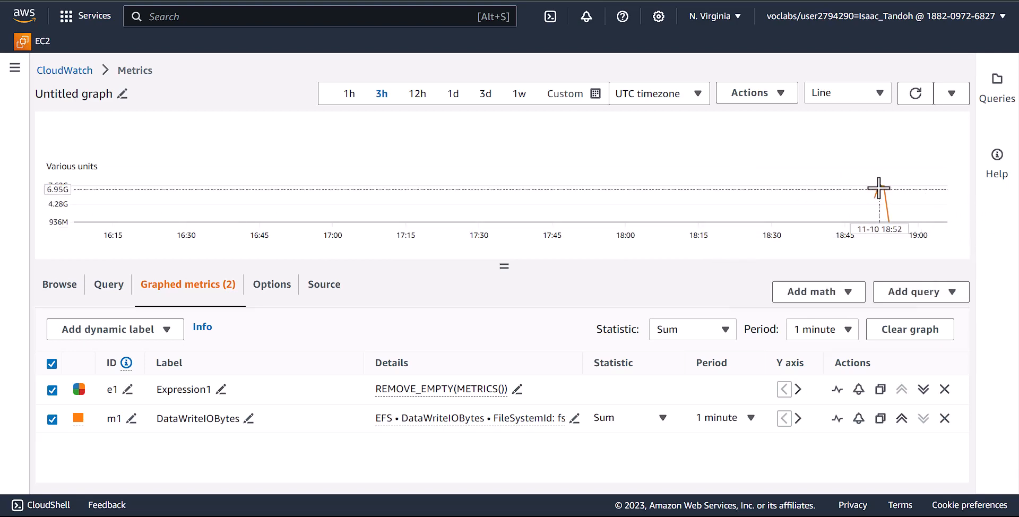
pyautogui.moveTo(884, 187)
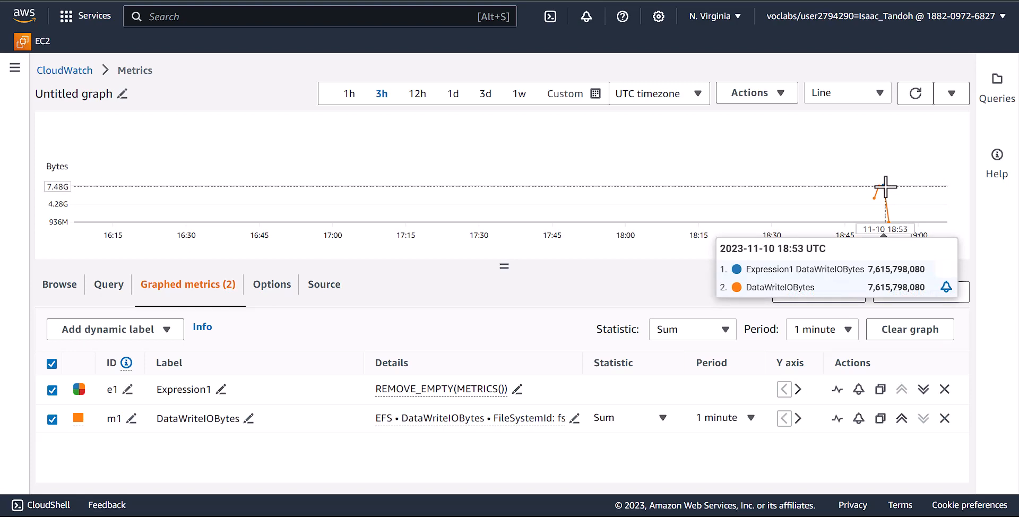
pyautogui.press('super')
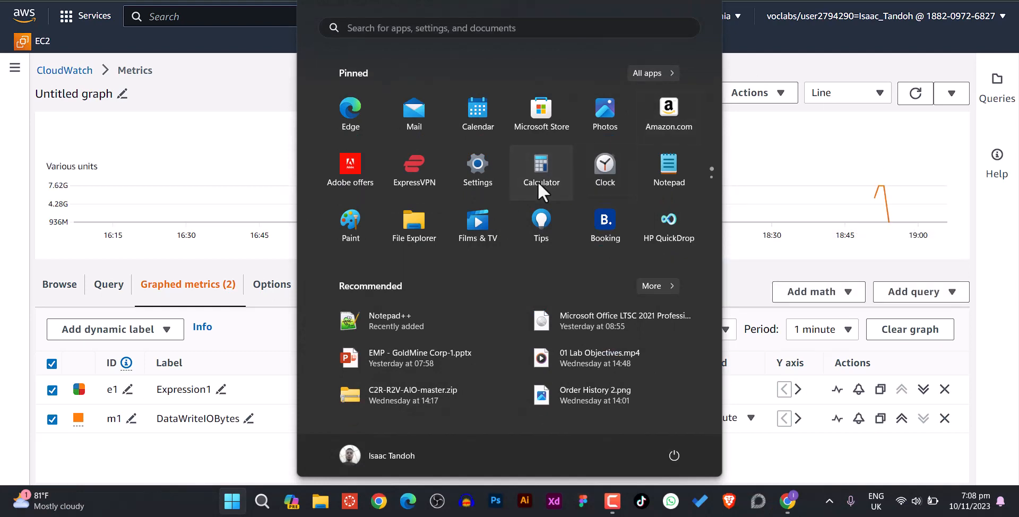
pyautogui.click(546, 164)
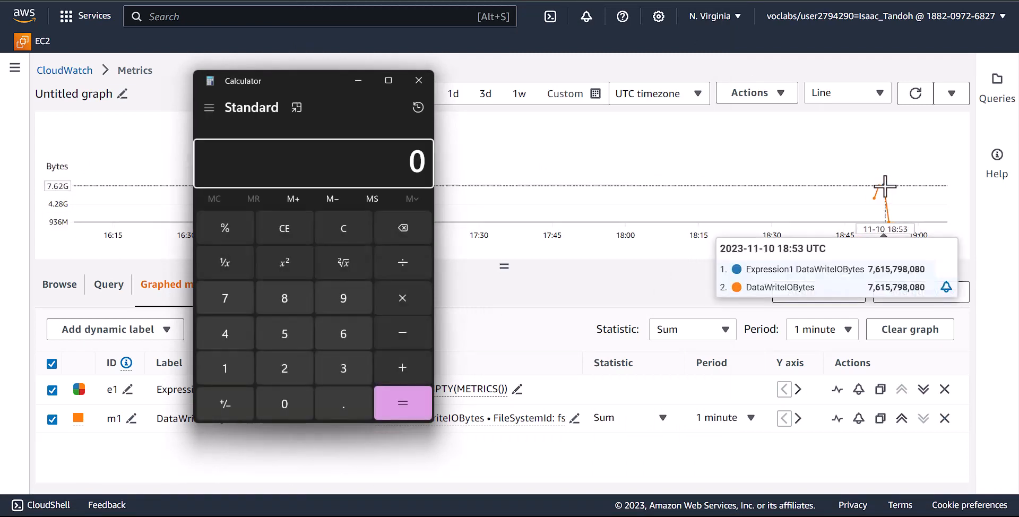
# Calculate the average write throughput per second by dividing the peak 7,615,798,080 bytes by 60, and close the Calculator.
pyautogui.write('7,615')
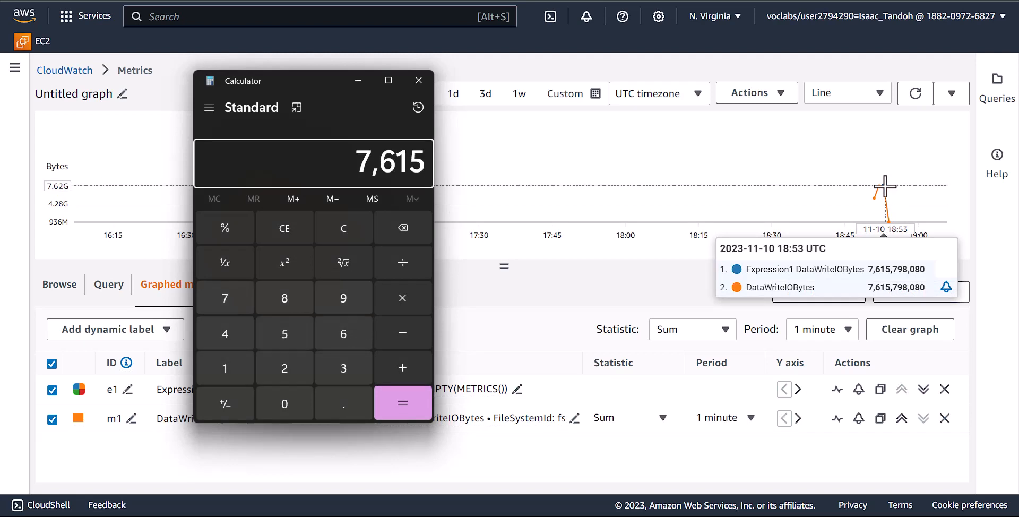
pyautogui.write(',798,080')
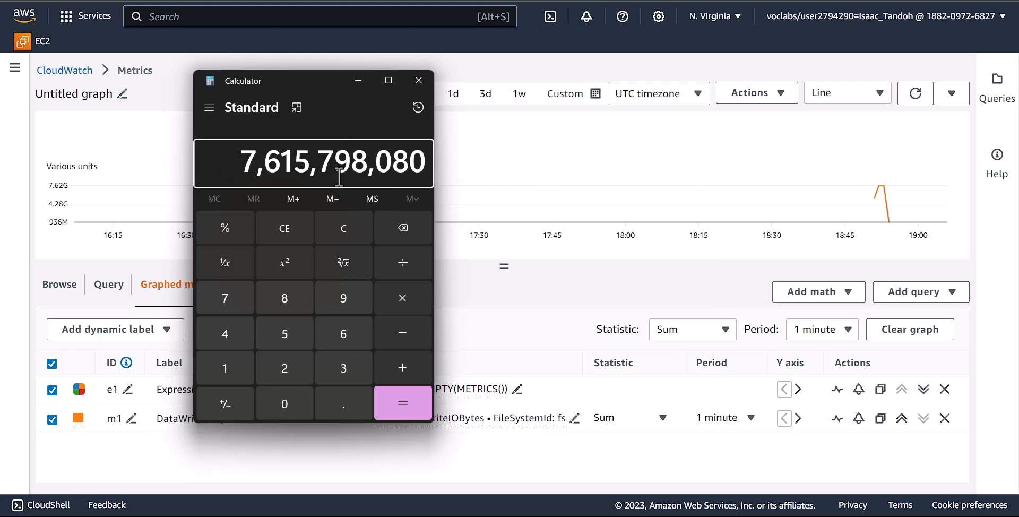
pyautogui.click(401, 260)
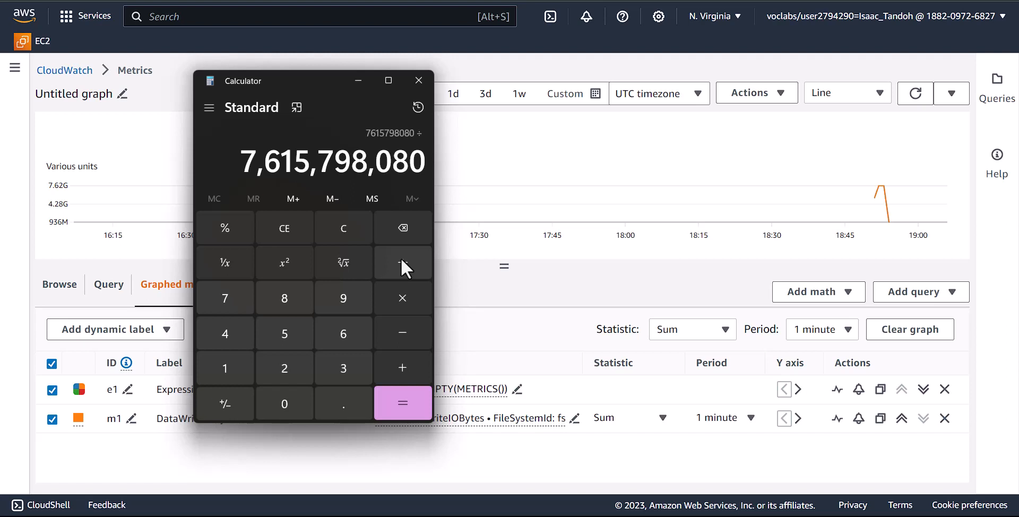
pyautogui.write('60')
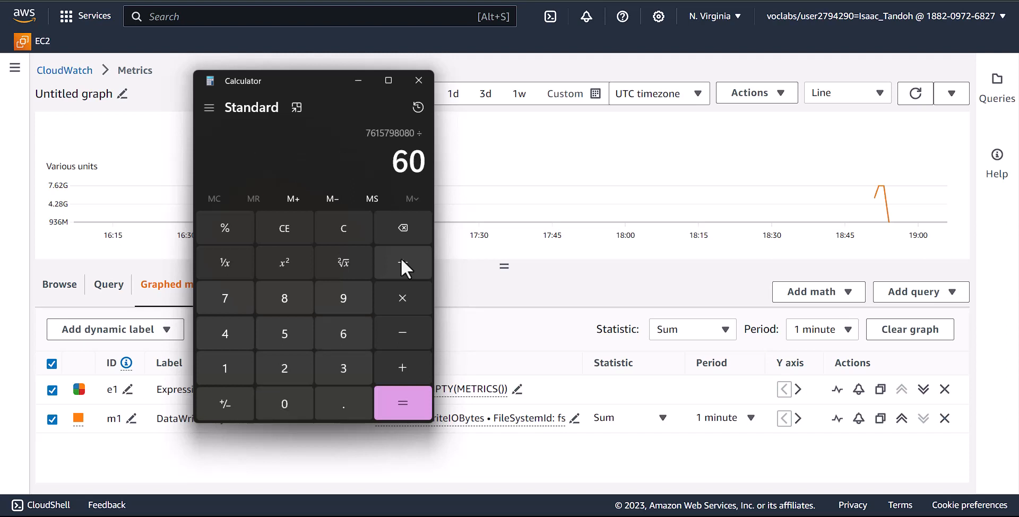
pyautogui.press('Return')
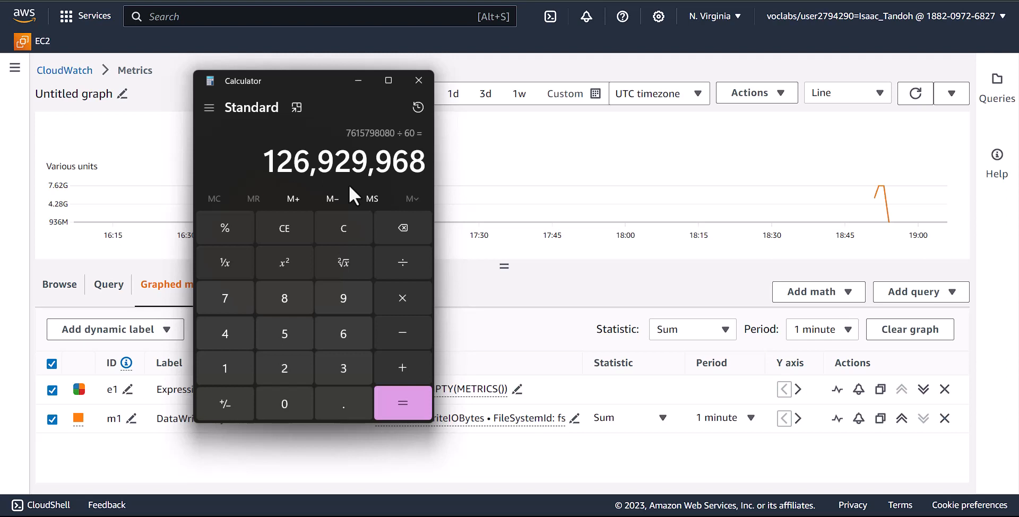
pyautogui.click(424, 84)
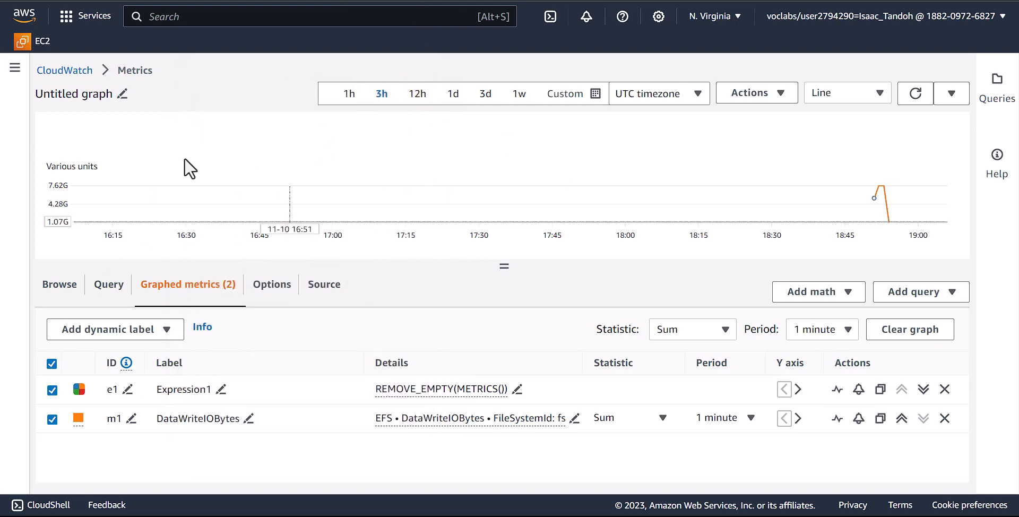